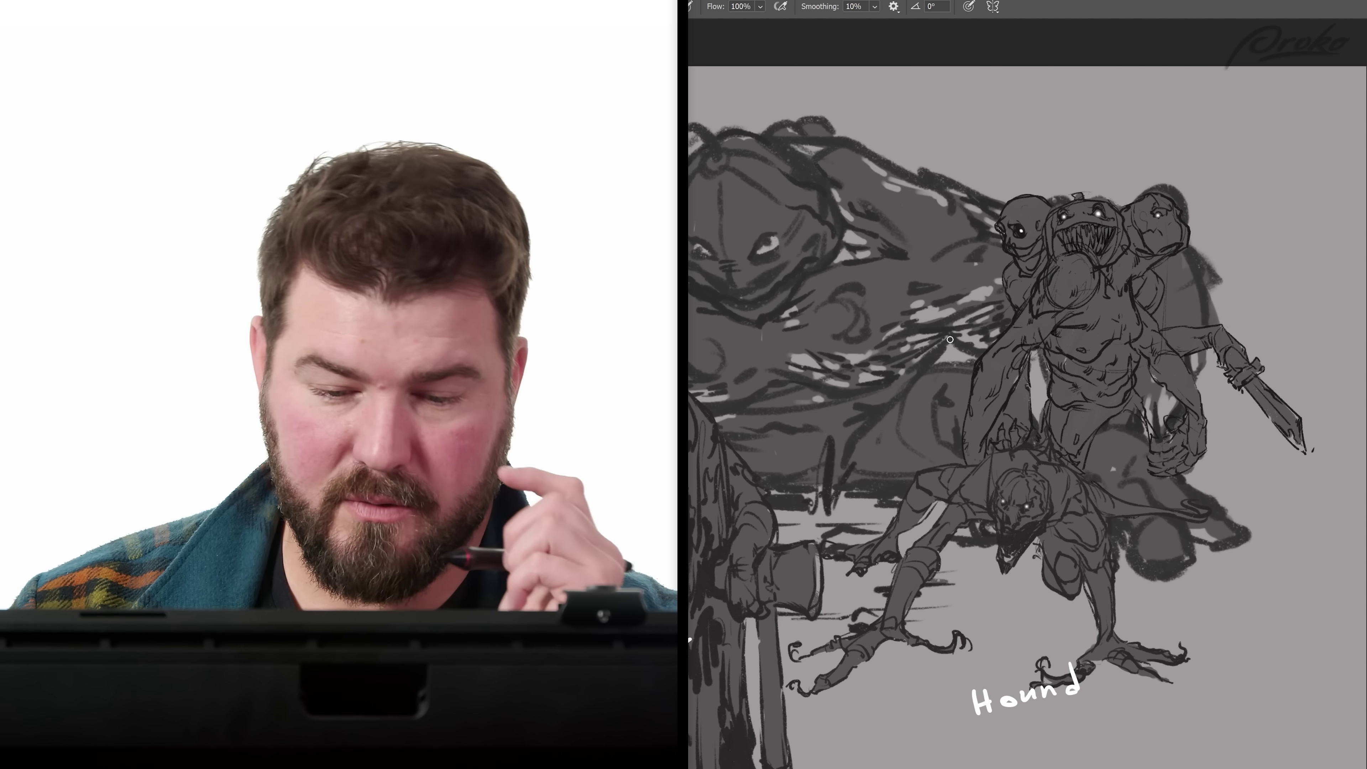
- Pan across the whole lineup, then bring Hound and Castor into view side by side
left_click_drag(949, 339, 871, 374)
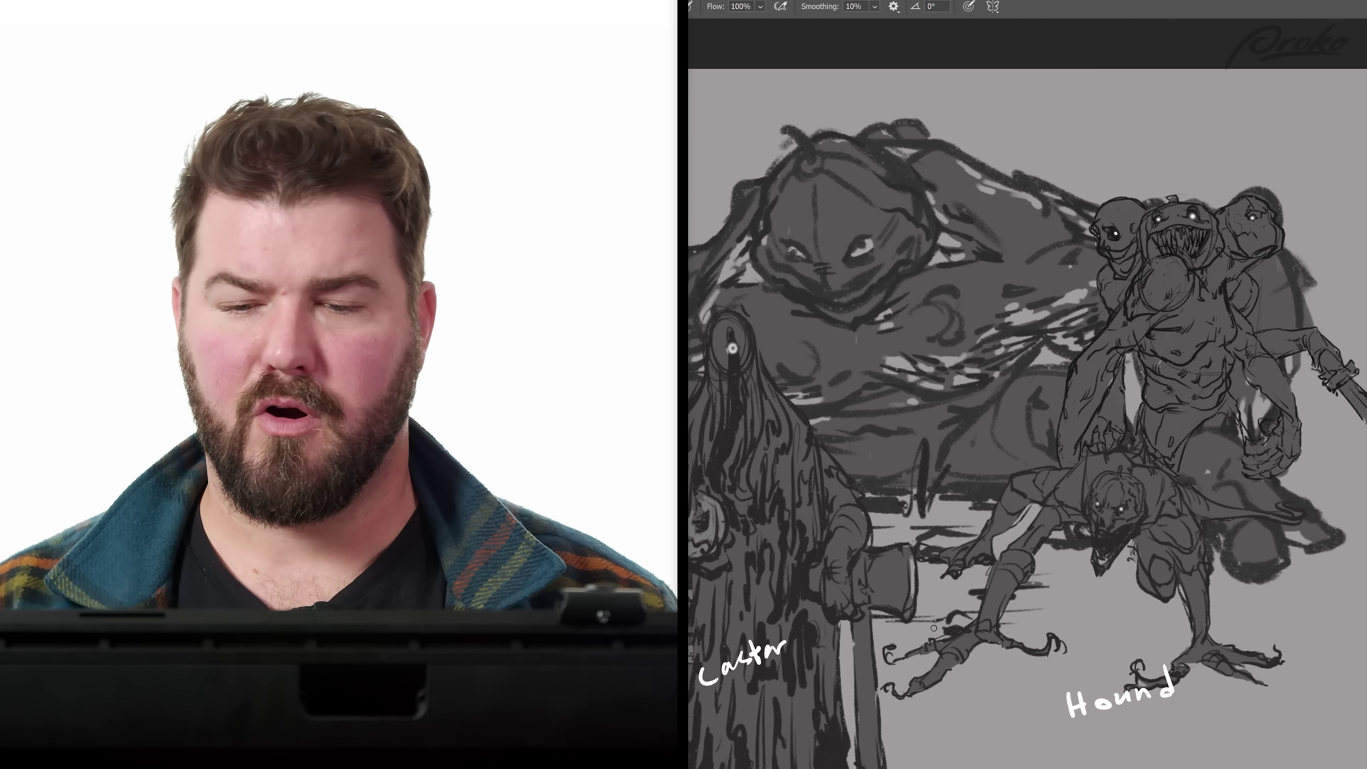
left_click_drag(934, 628, 793, 596)
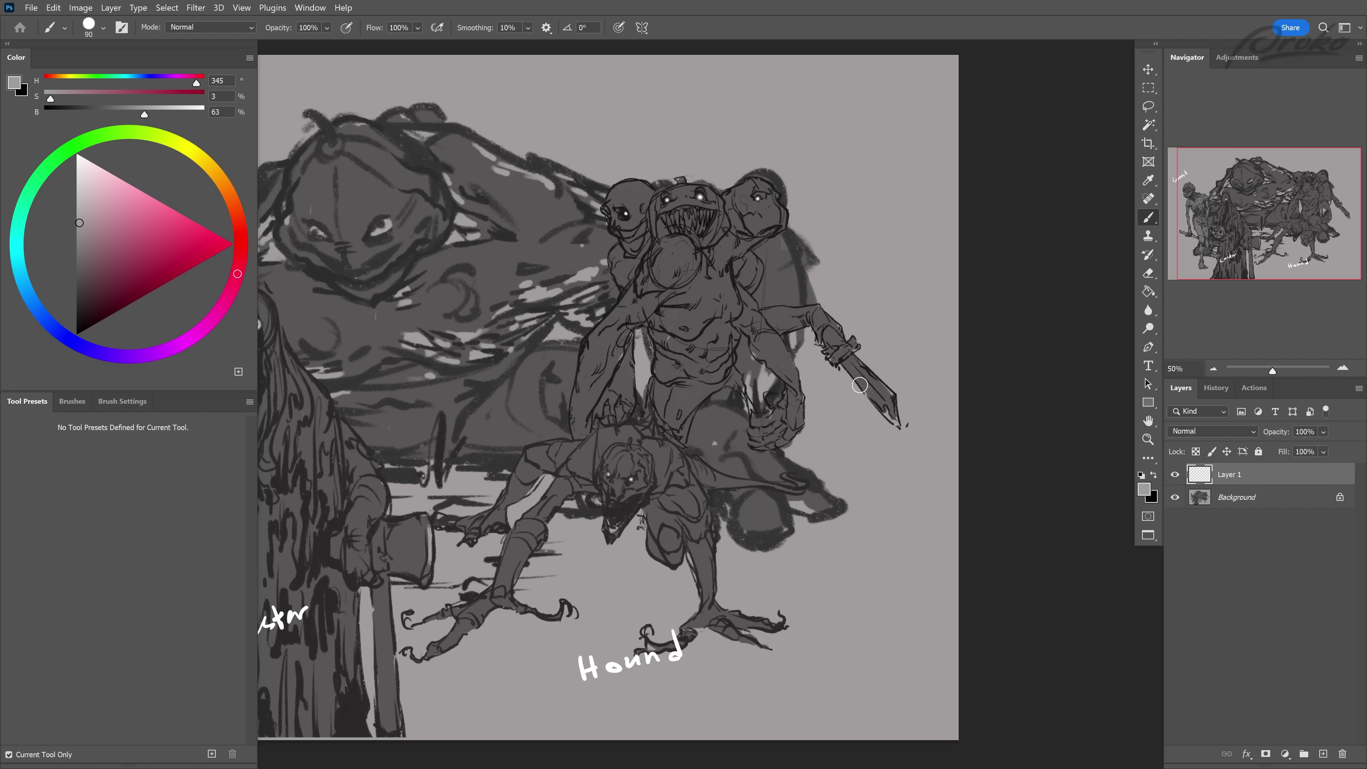
- Lasso a knife-blade shape right of the multi-headed creature and fill it solid black
mouse_move(861, 301)
left_mouse_down()
mouse_move(884, 284)
mouse_move(864, 294)
left_mouse_up()
key("x")
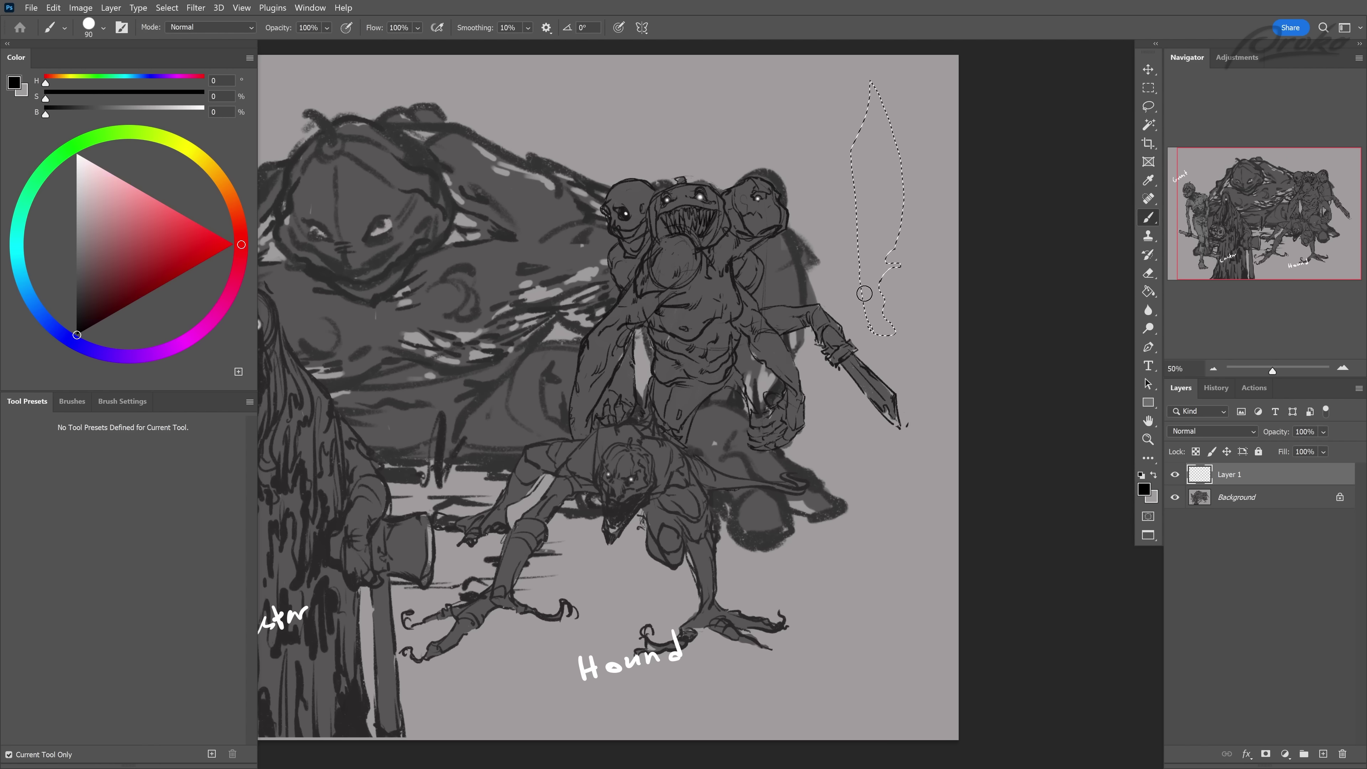
left_click_drag(866, 238, 854, 60)
key("ctrl+d")
key("e")
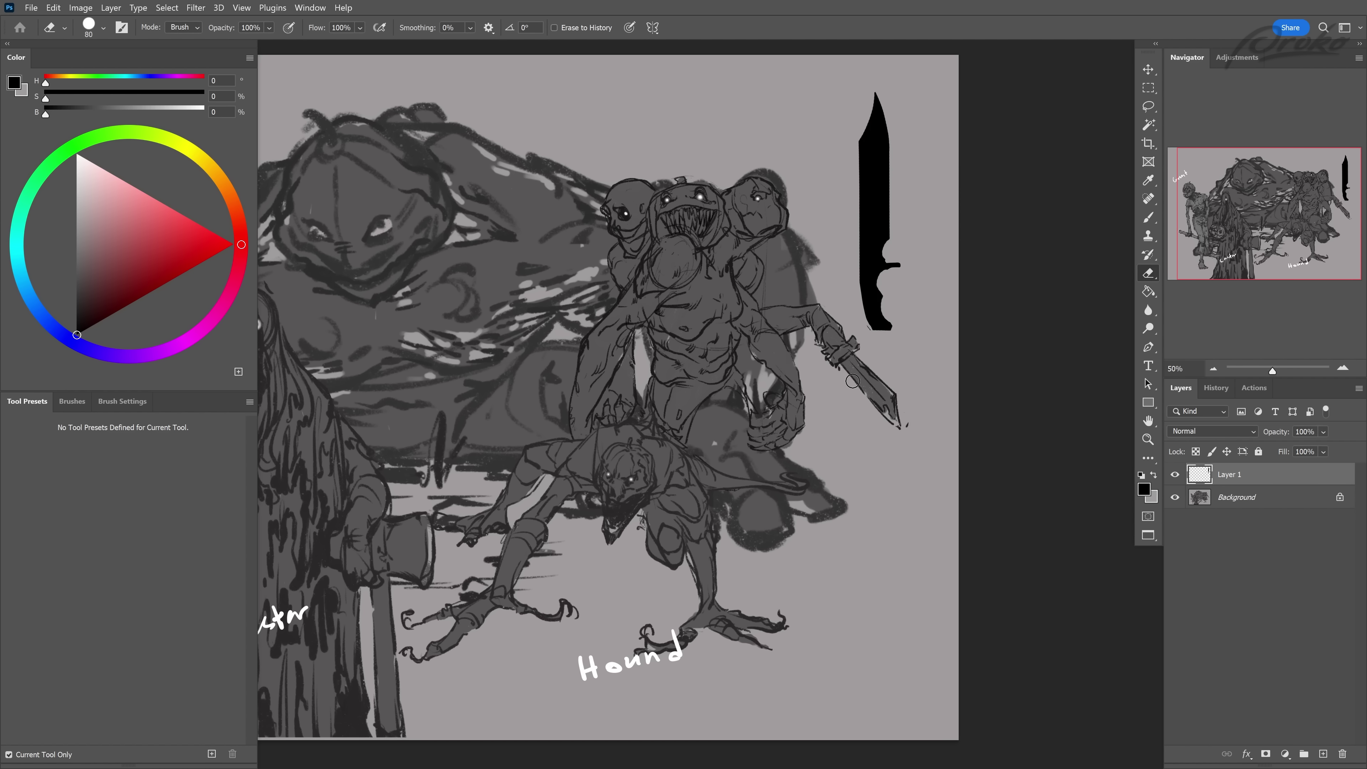
left_click_drag(853, 380, 919, 400)
key("b")
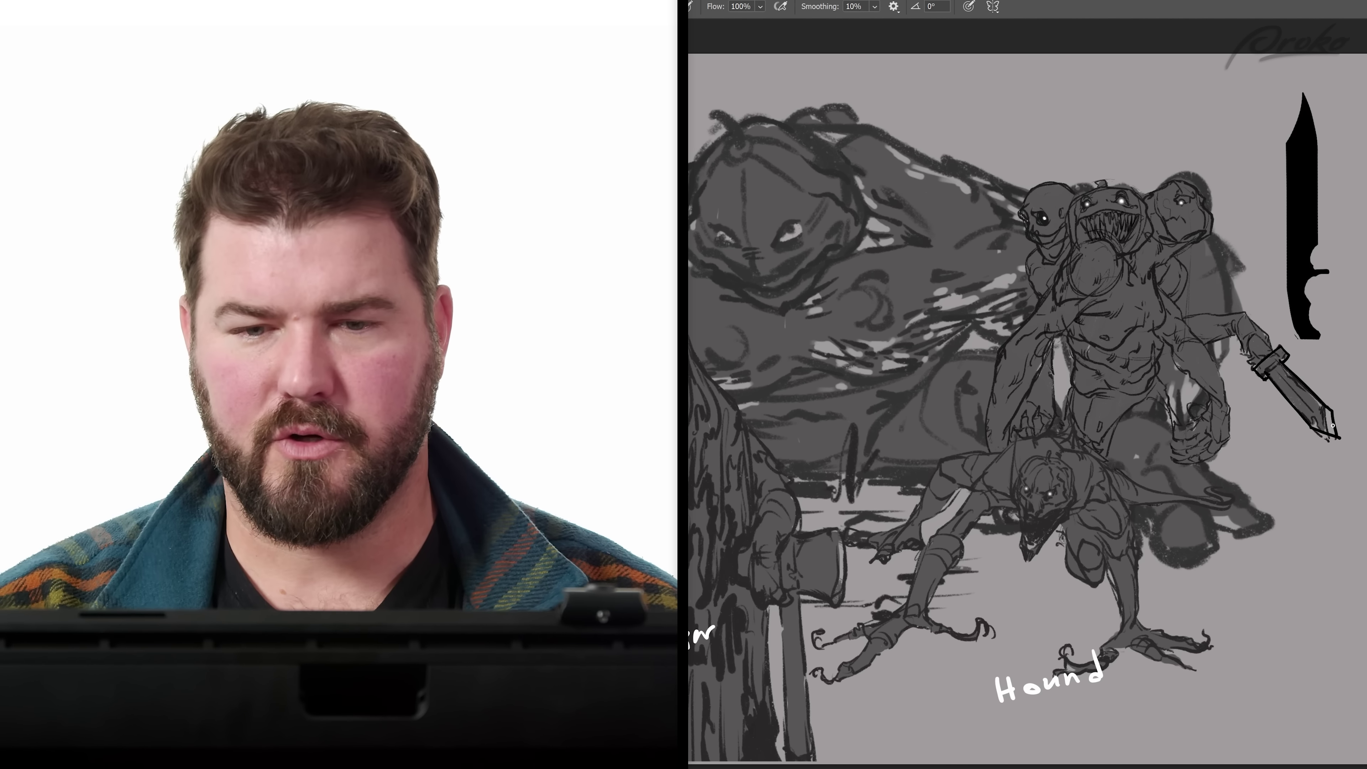
key("ctrl+z")
key("ctrl+z")
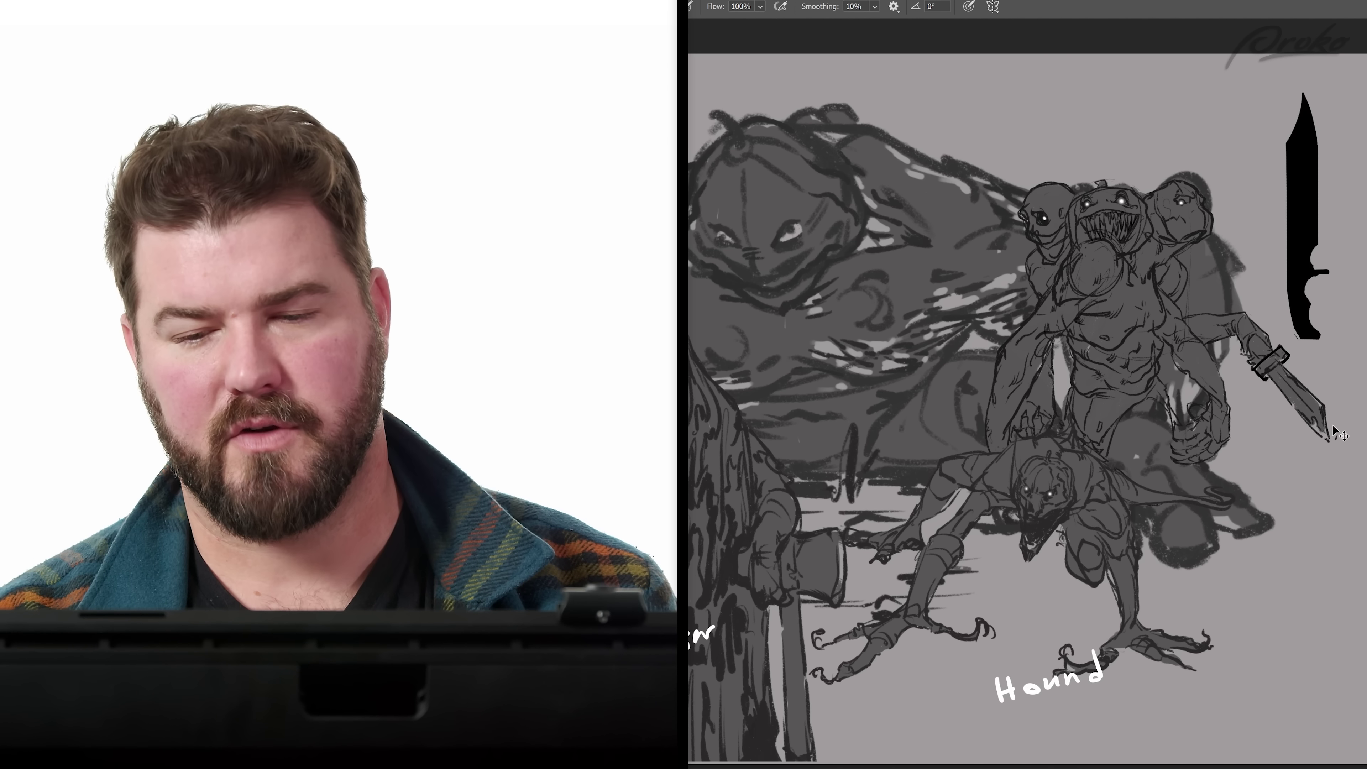
key("ctrl+0")
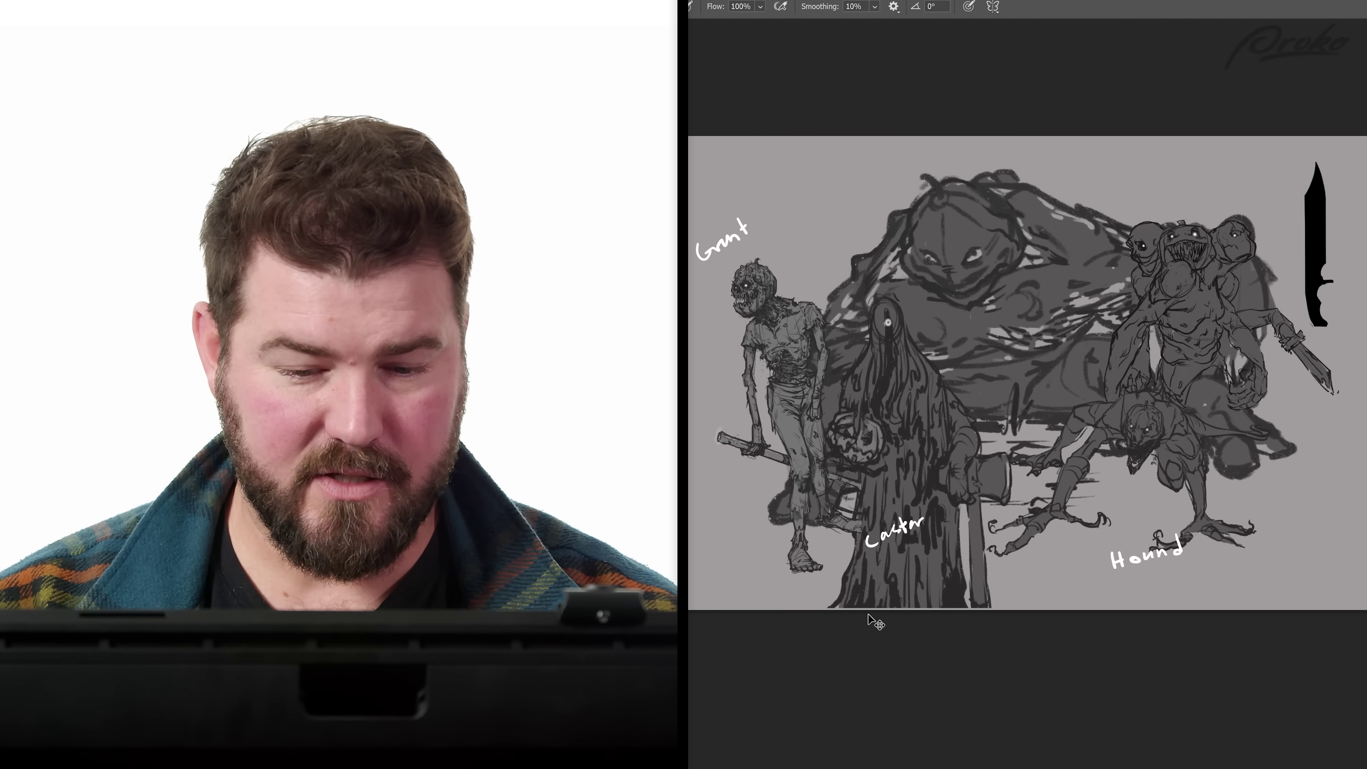
key("ctrl+plus")
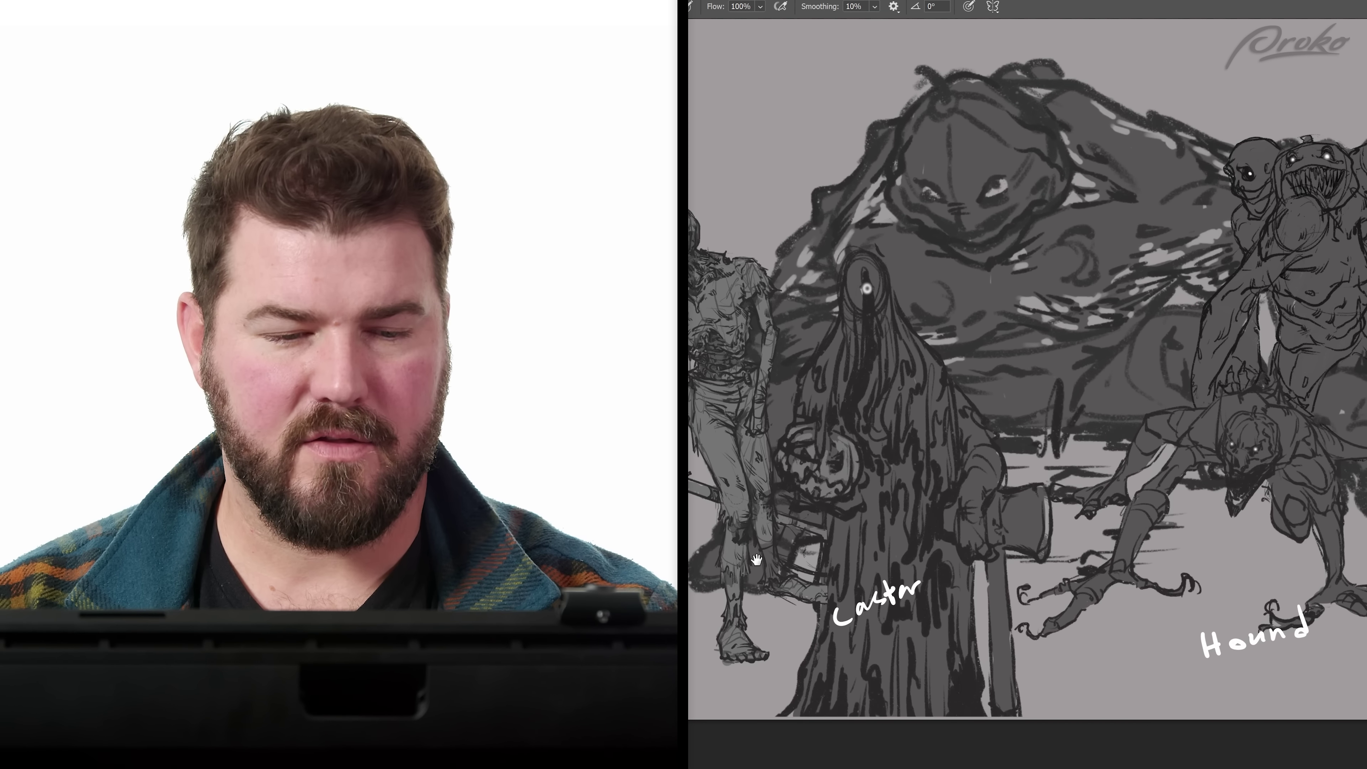
left_click_drag(756, 559, 813, 562)
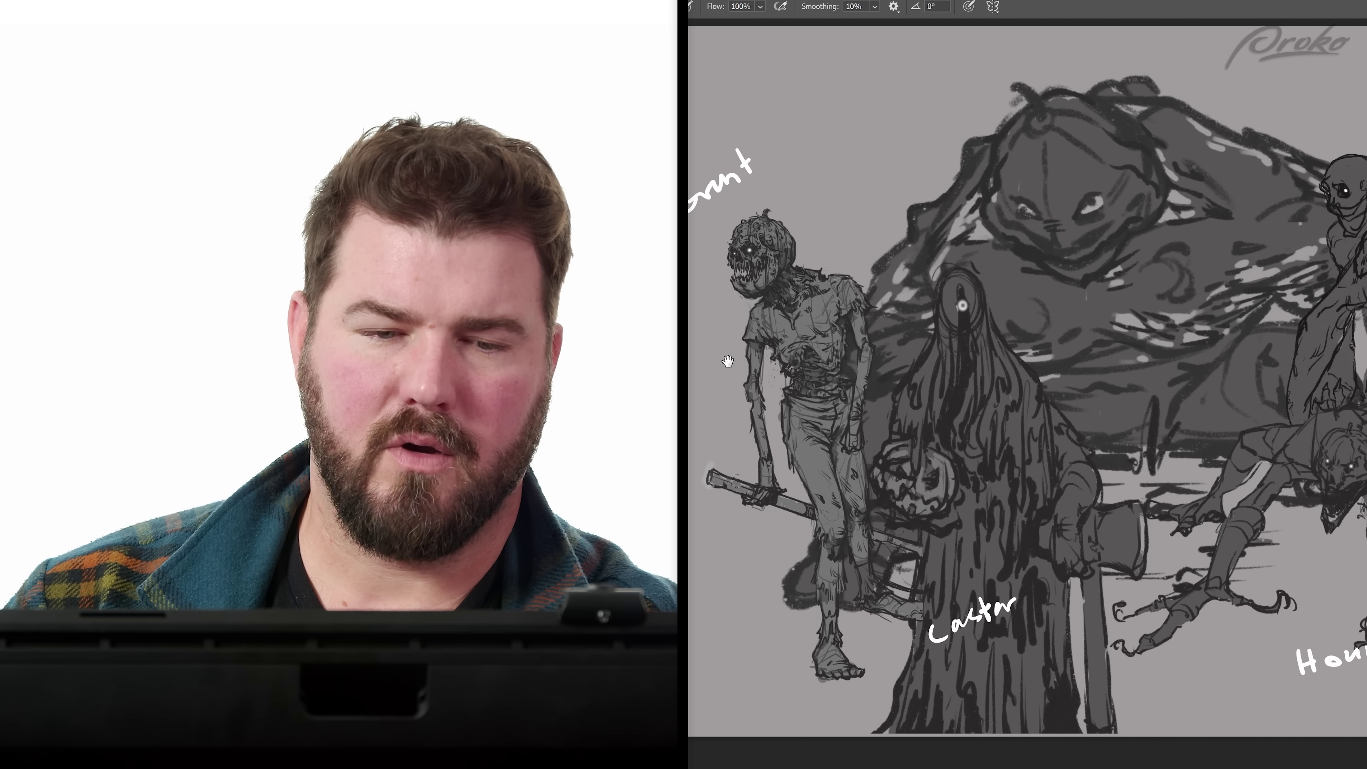
left_click_drag(728, 361, 700, 364)
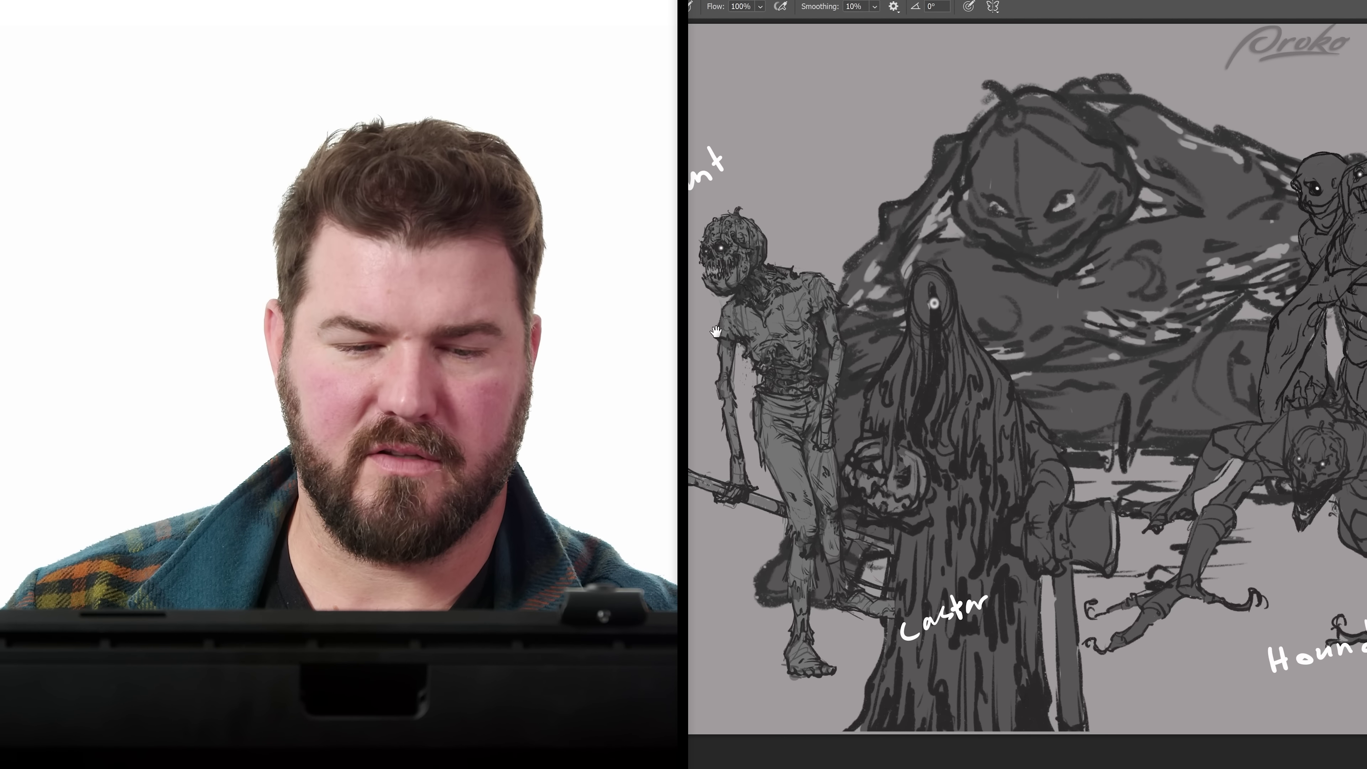
left_click_drag(721, 347, 646, 319)
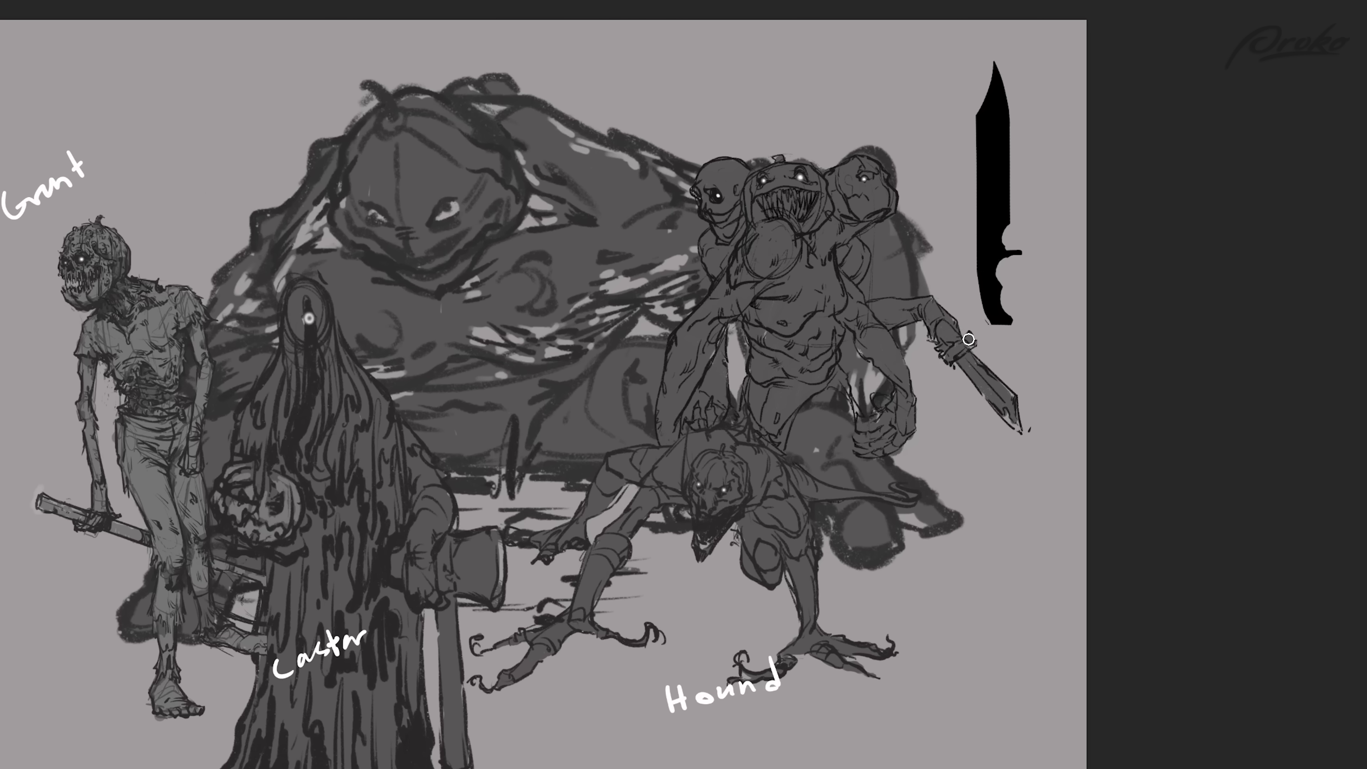
- Erase the knife and paint a long grey handle with a spiked mace head in the creature's fist
mouse_move(968, 339)
left_mouse_down()
mouse_move(1022, 414)
mouse_move(980, 394)
mouse_move(1011, 426)
left_mouse_up()
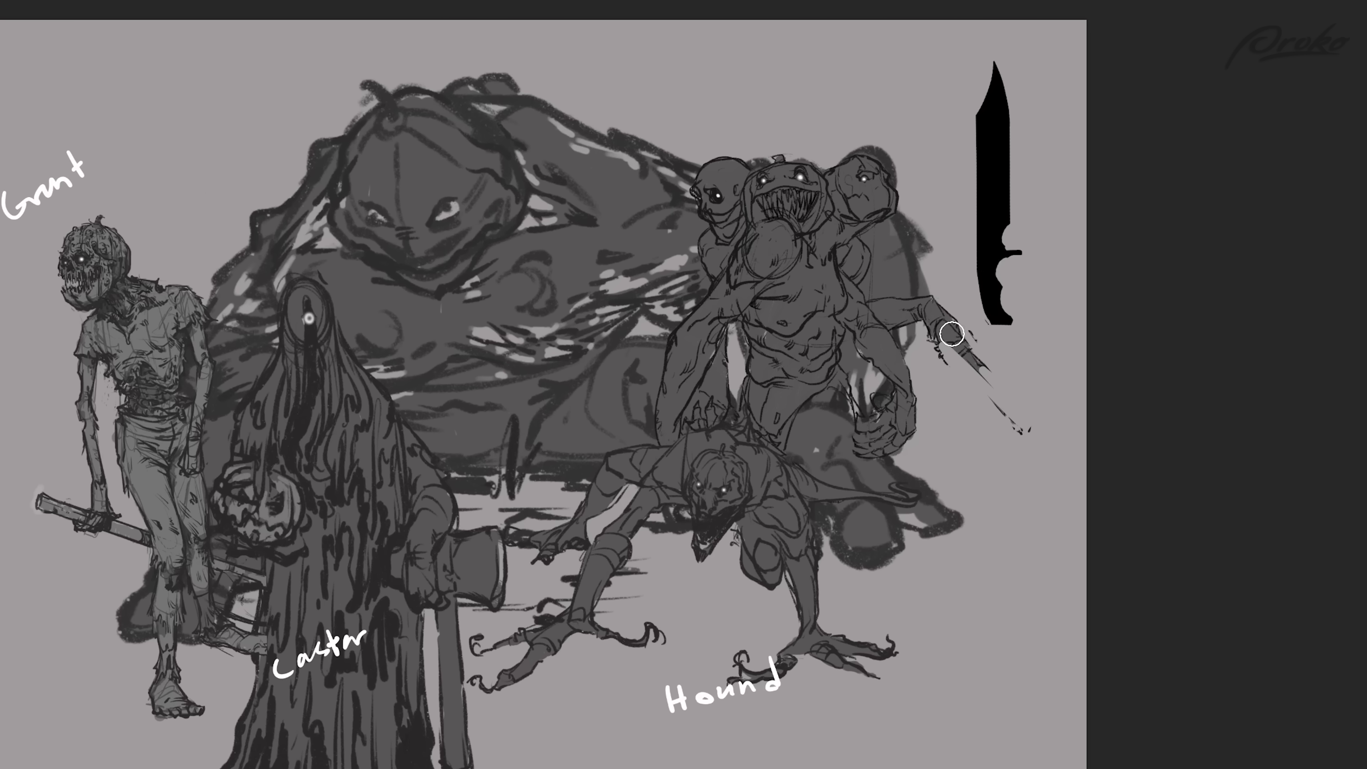
left_click_drag(952, 335, 1035, 417)
key("bracketright")
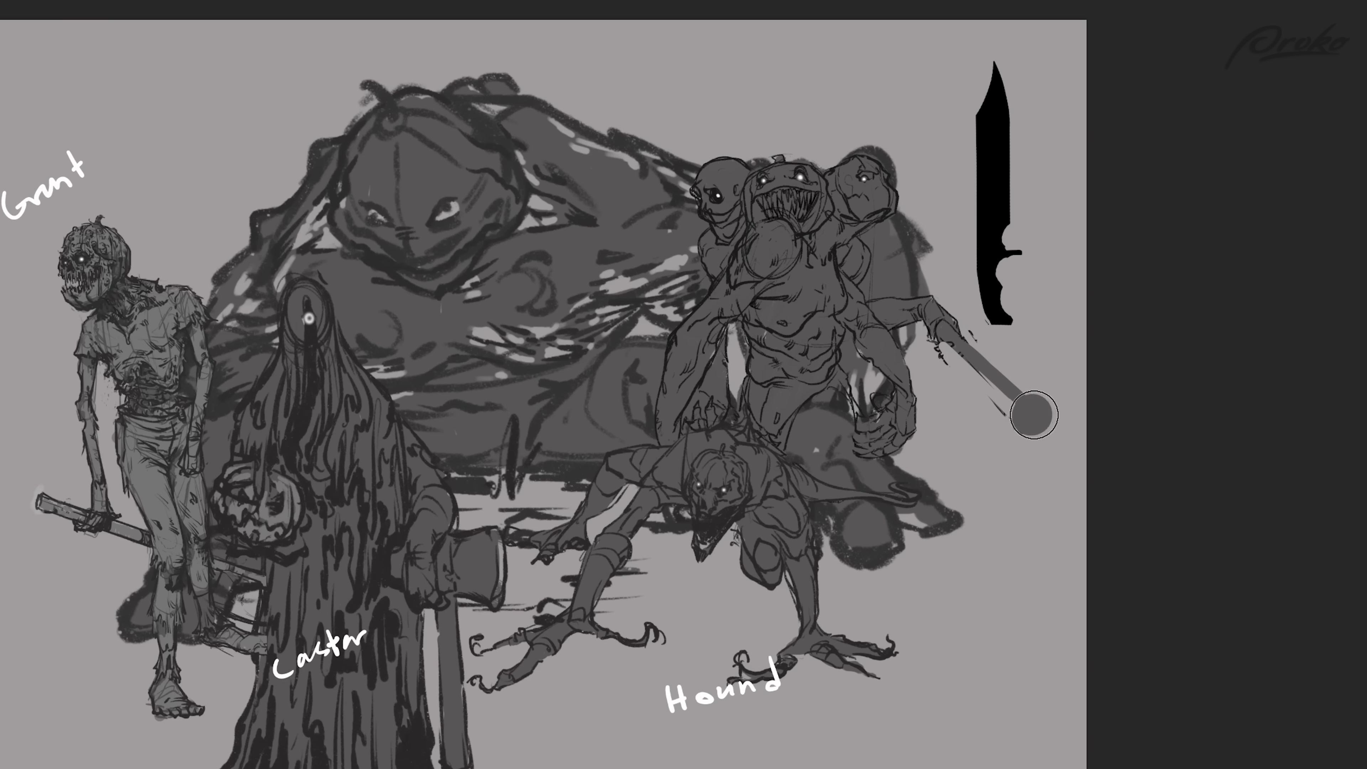
key("bracketleft")
left_click_drag(1048, 428, 1055, 403)
key("bracketright")
mouse_move(904, 382)
left_mouse_down()
mouse_move(931, 388)
mouse_move(953, 262)
mouse_move(1005, 331)
mouse_move(963, 283)
mouse_move(1015, 308)
left_mouse_up()
key("ctrl+z")
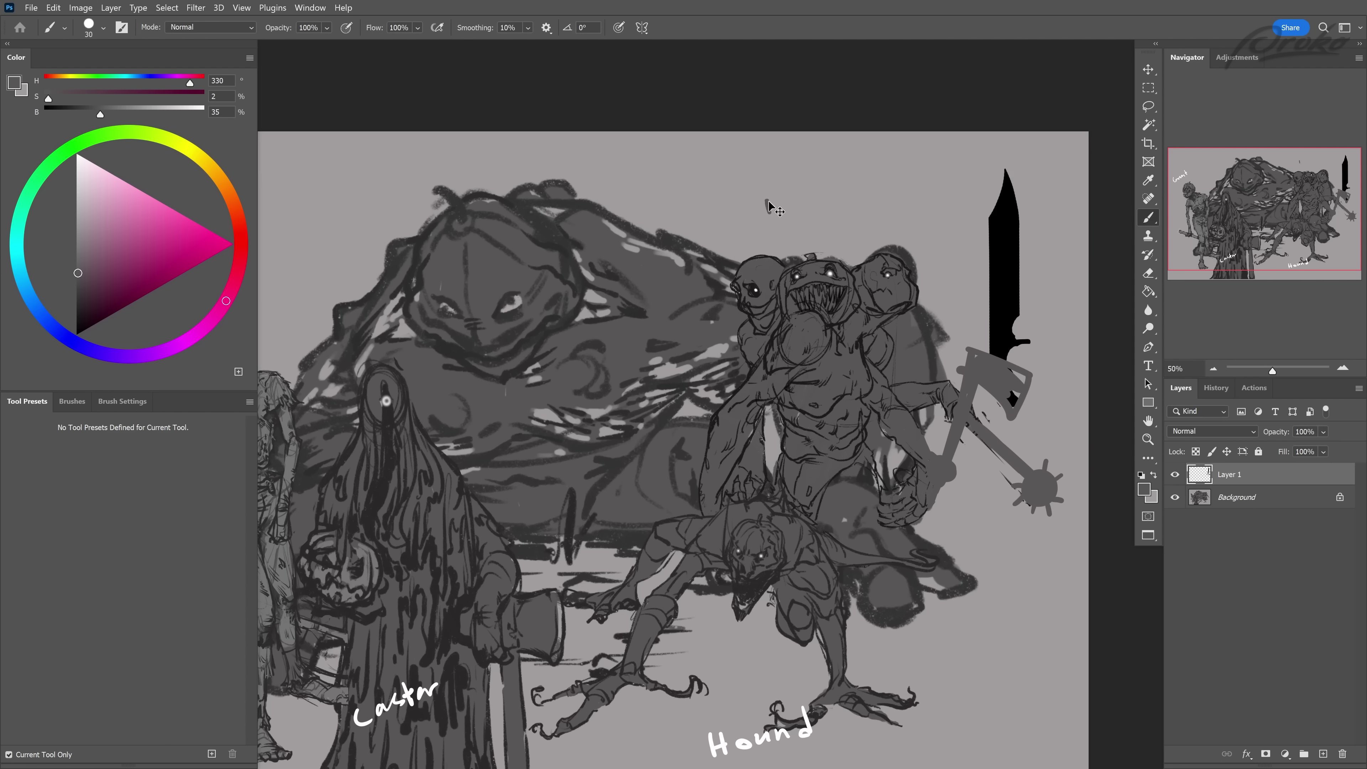
- Eyedrop white from the Hound lettering for the labels, then zoom out to view the whole image
key("i")
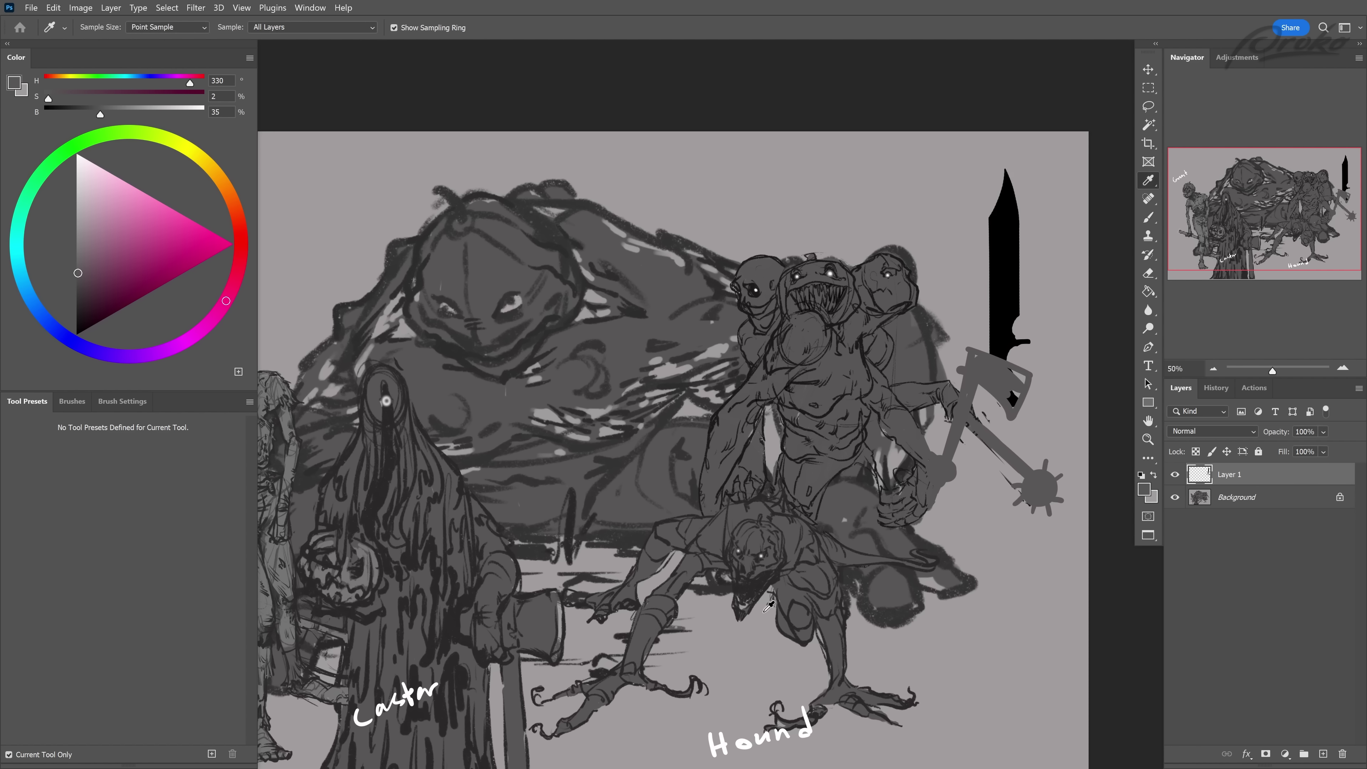
left_click(809, 717)
key("b")
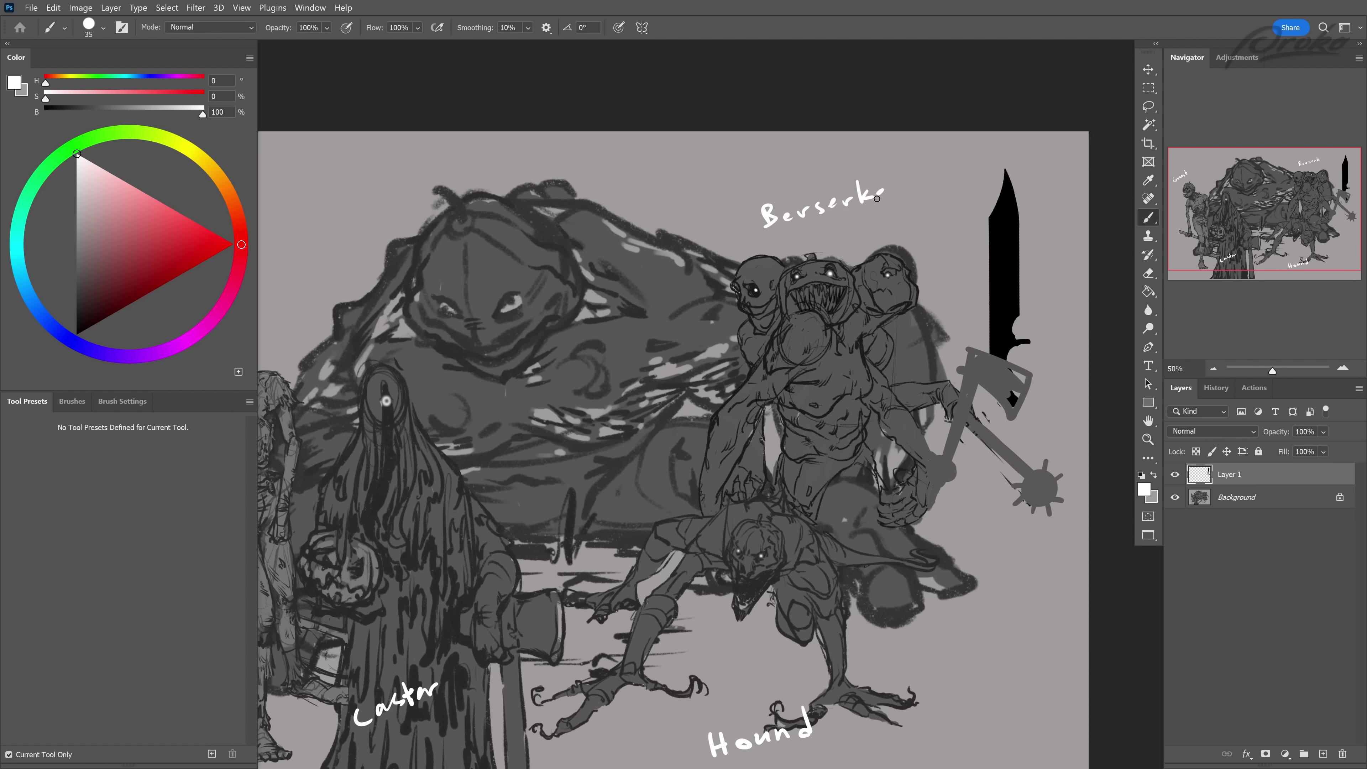
key("ctrl+minus")
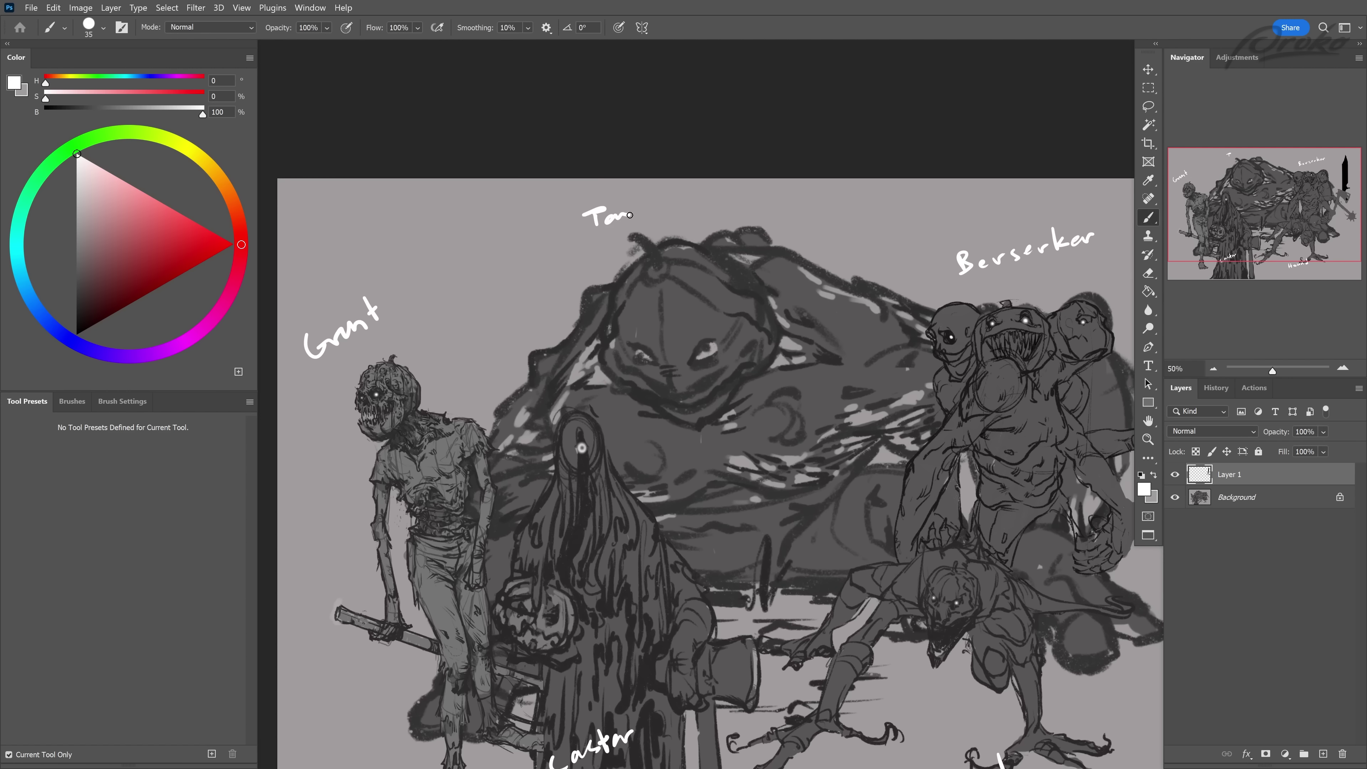
key("ctrl+minus")
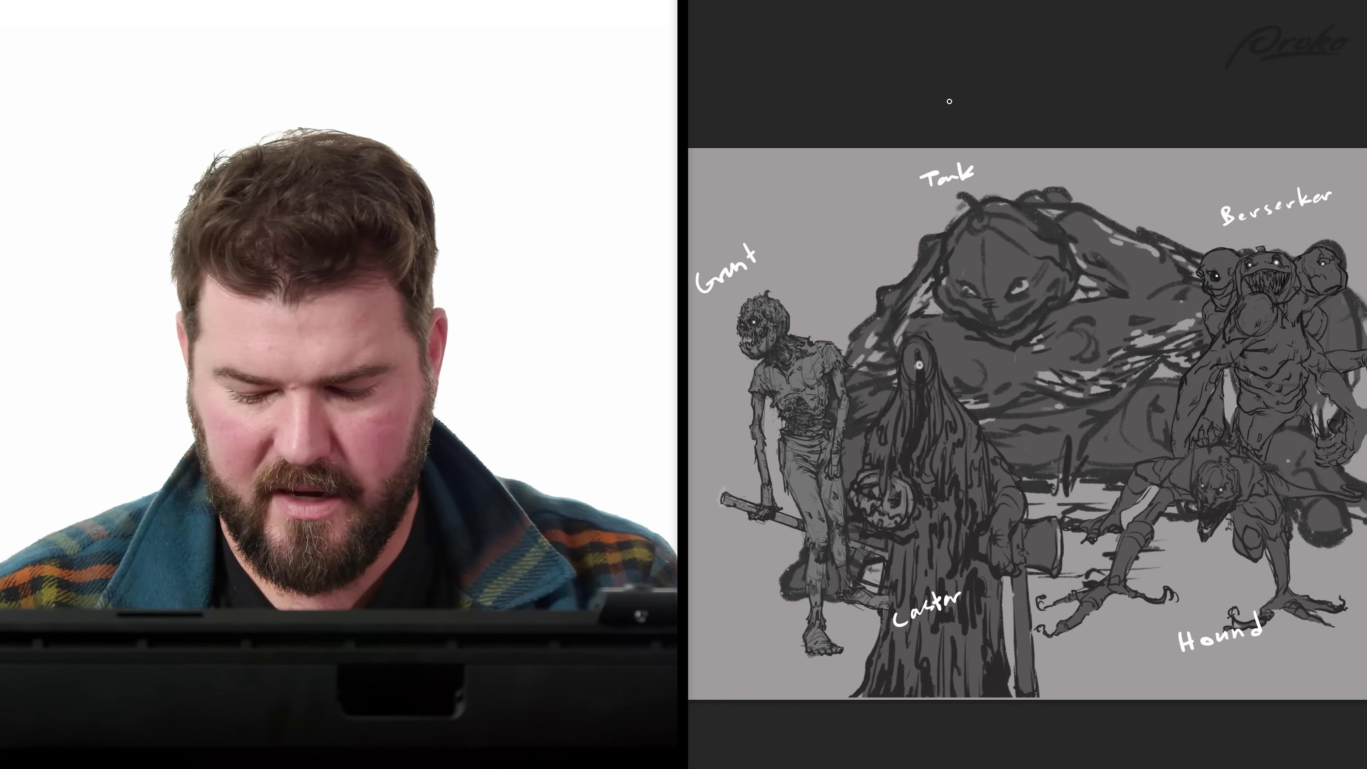
- Lasso the Tank area, sample the grey background, and add Layer 2 at 26% opacity
mouse_move(839, 337)
left_mouse_down()
mouse_move(861, 412)
mouse_move(855, 468)
mouse_move(907, 345)
mouse_move(964, 395)
left_mouse_up()
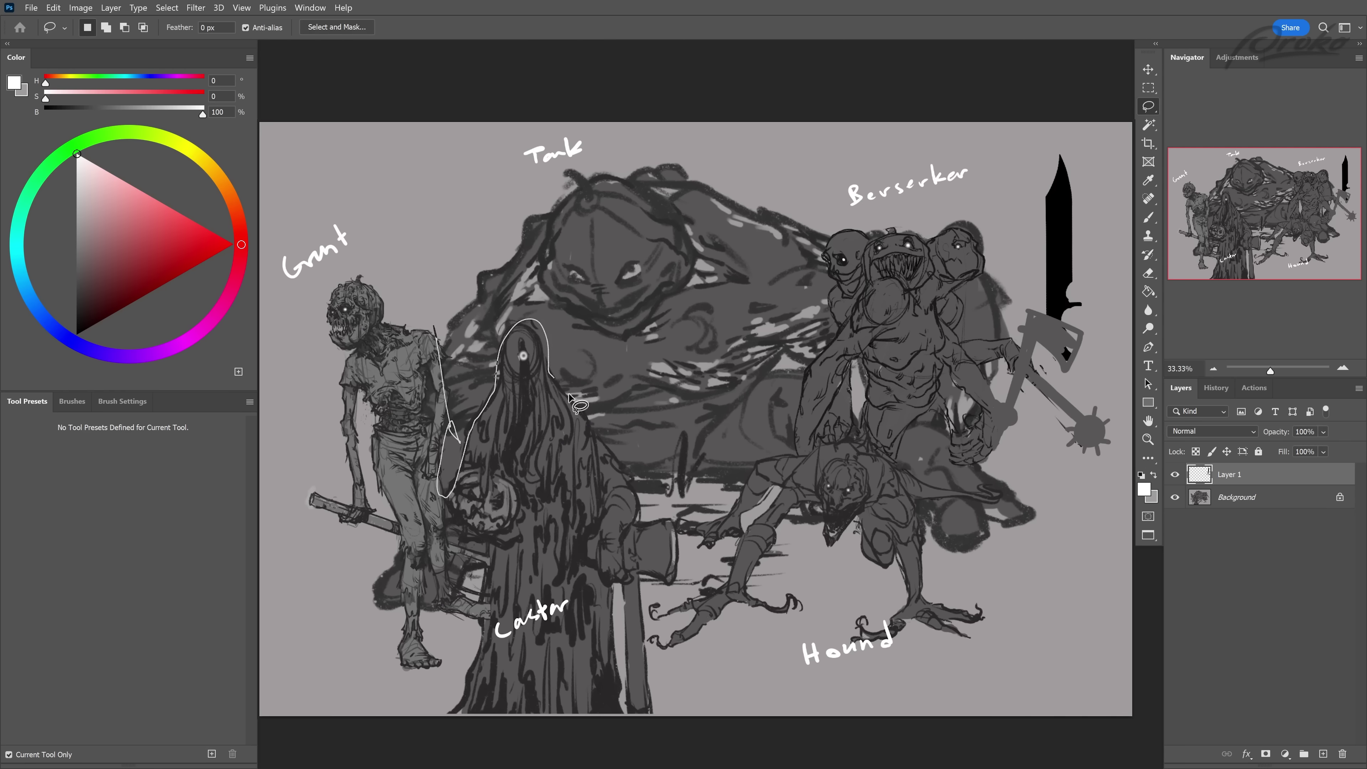
mouse_move(625, 472)
left_mouse_down()
mouse_move(717, 509)
mouse_move(819, 379)
mouse_move(837, 286)
mouse_move(442, 254)
mouse_move(433, 267)
left_mouse_up()
key("b")
left_click(395, 275, "alt")
left_click(1323, 754)
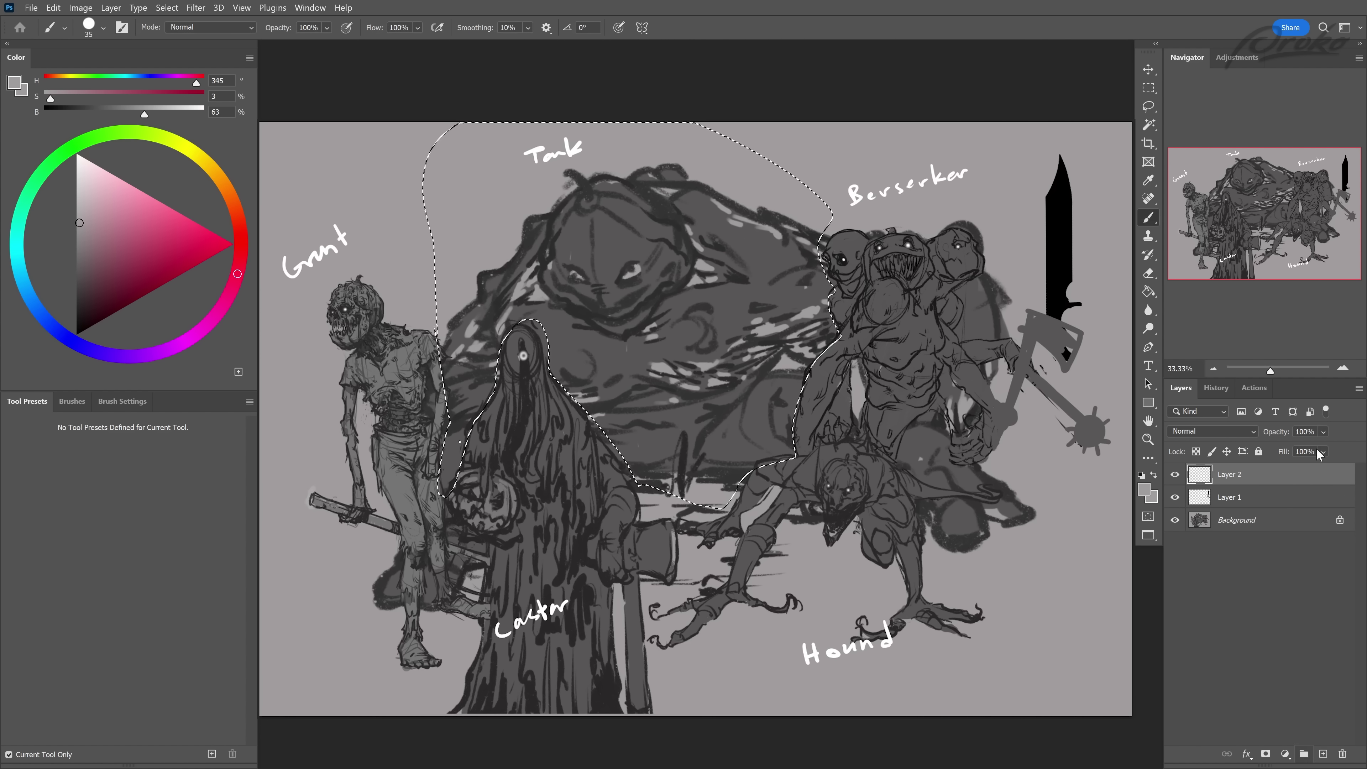
left_click(1322, 452)
left_click_drag(1338, 450, 1304, 450)
- Wash grey haze over the Tank with a huge brush, deselect, and erase the face at 27% flow
key("bracketright")
key("bracketright")
key("bracketright")
key("bracketright")
key("bracketright")
key("bracketright")
key("bracketright")
key("bracketright")
key("bracketright")
key("bracketright")
key("bracketright")
key("bracketright")
key("bracketright")
key("bracketright")
key("bracketright")
key("bracketright")
key("bracketright")
key("bracketright")
key("bracketright")
key("bracketright")
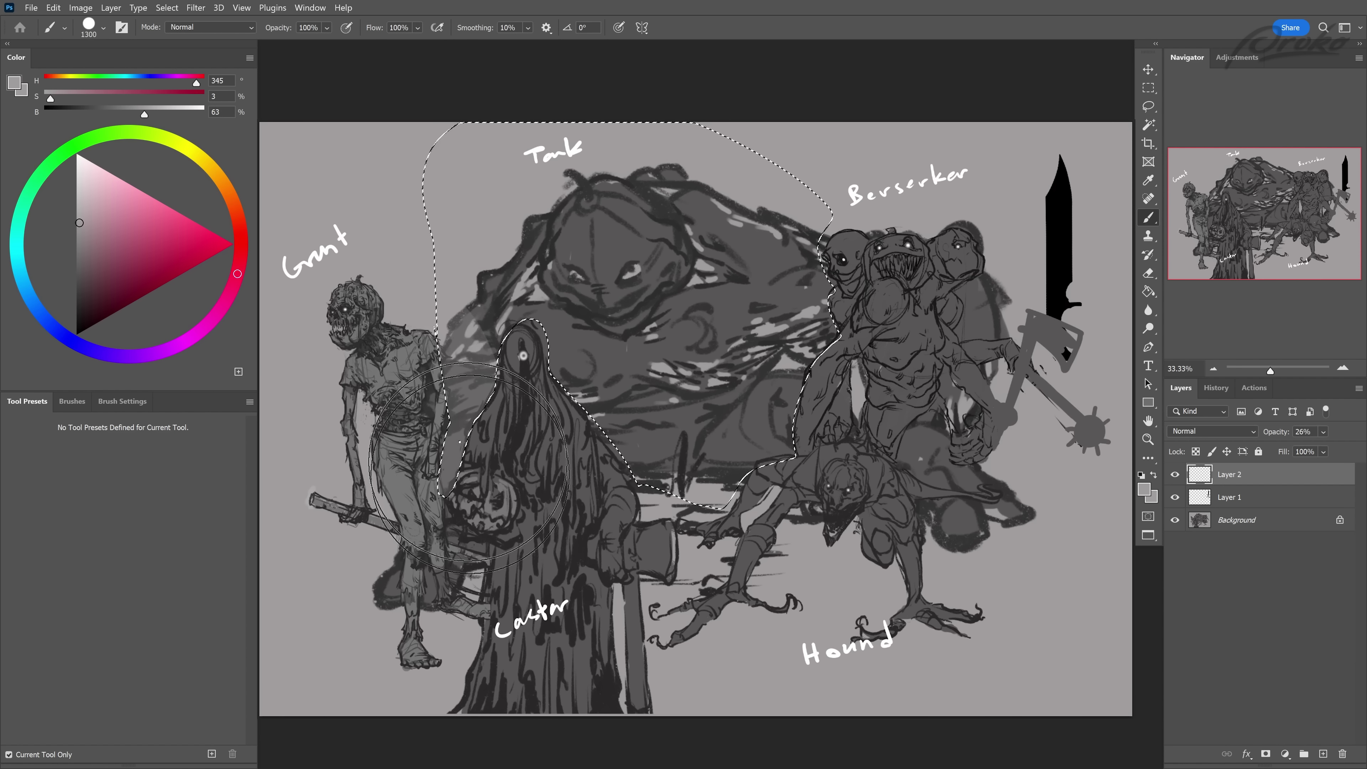
left_click_drag(538, 324, 734, 458)
key("ctrl+d")
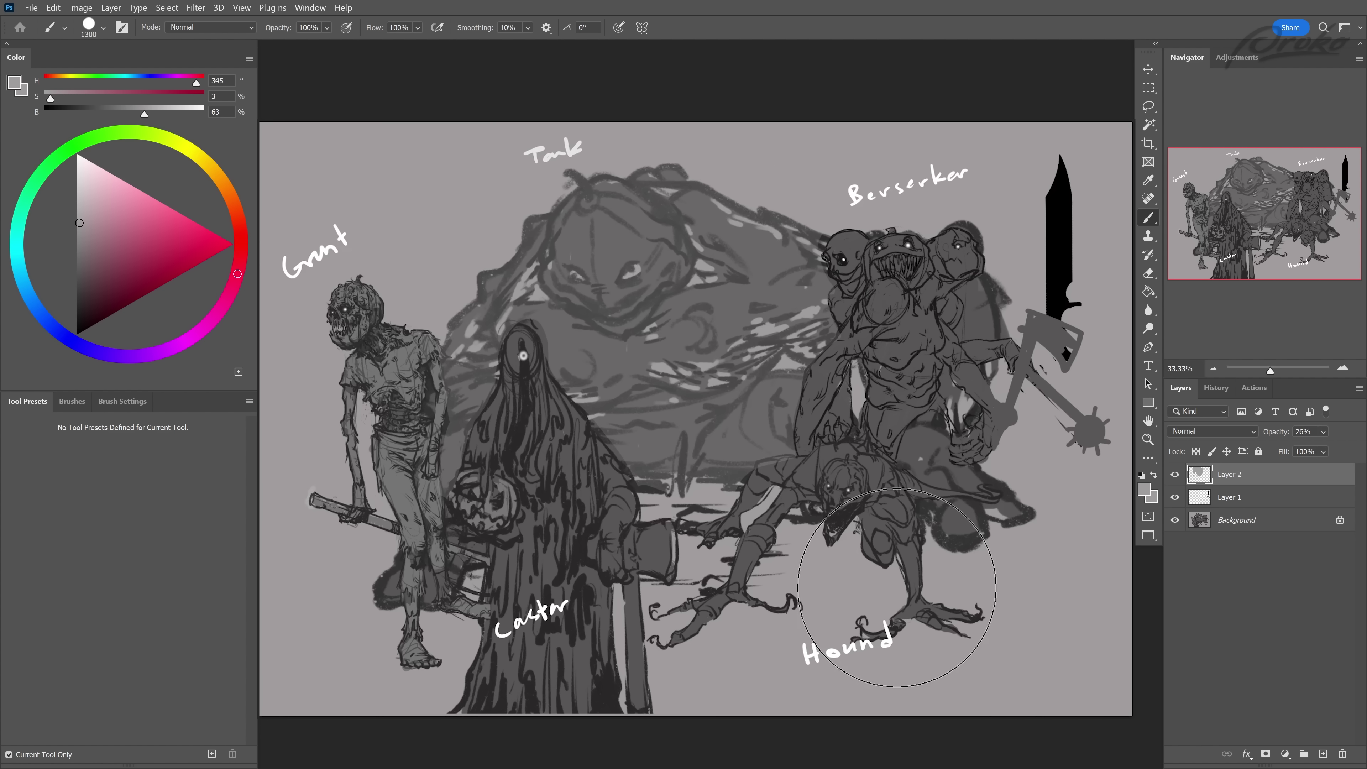
key("e")
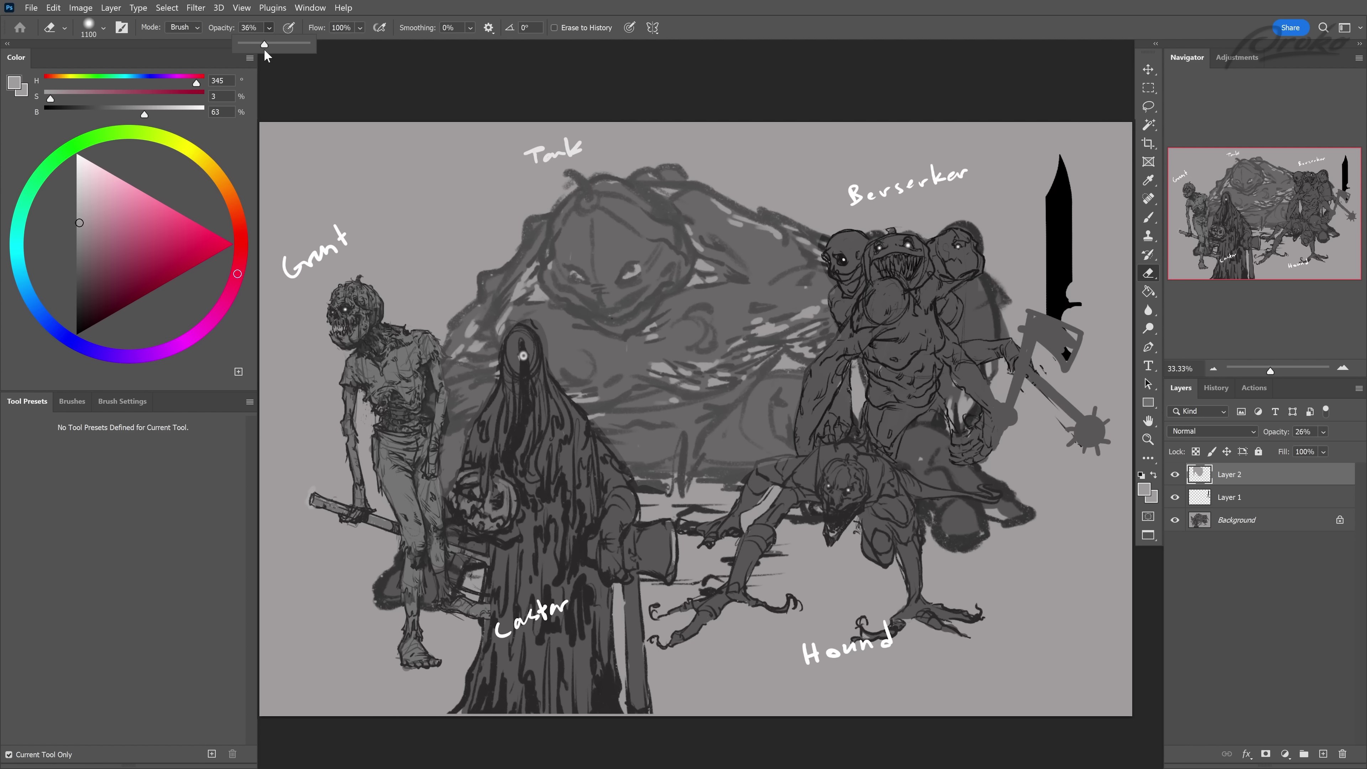
left_click(359, 28)
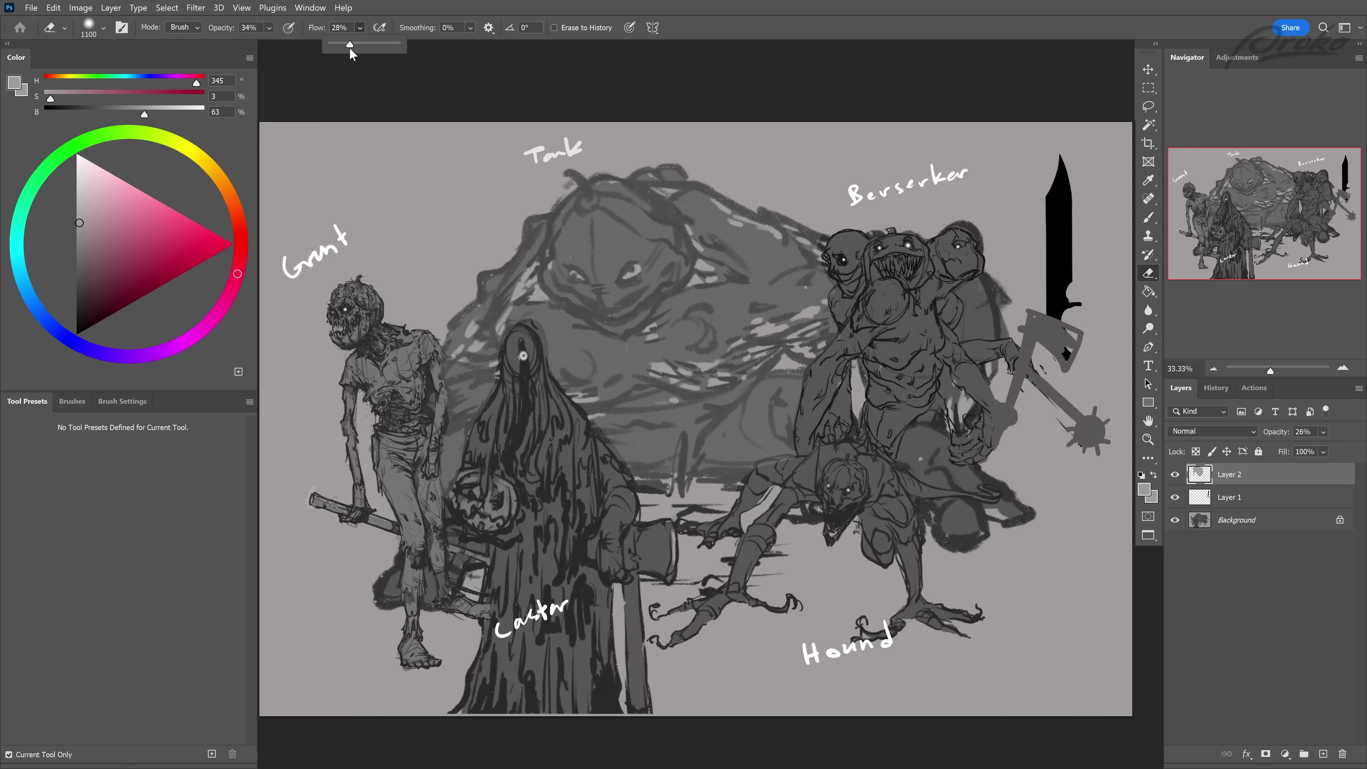
left_click(635, 226)
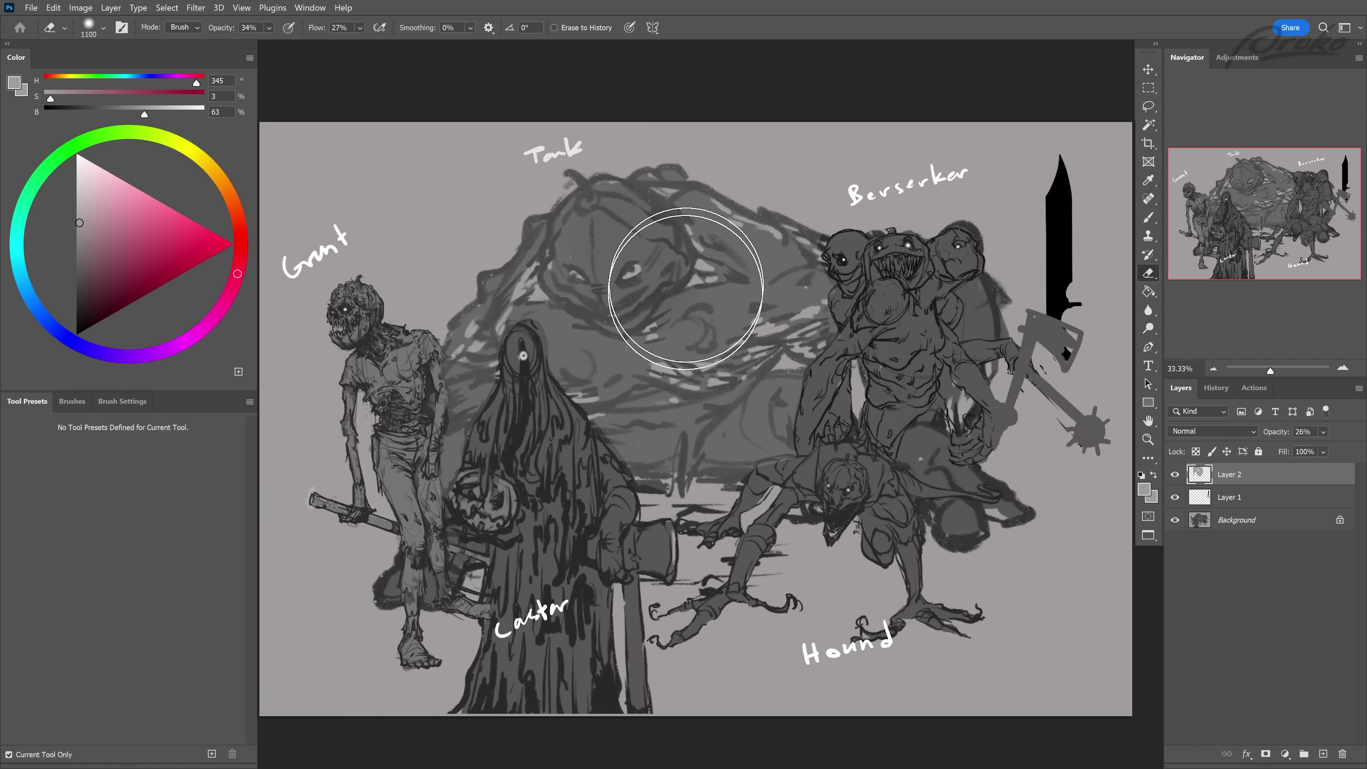
mouse_move(621, 303)
left_mouse_down()
mouse_move(607, 259)
mouse_move(619, 290)
left_mouse_up()
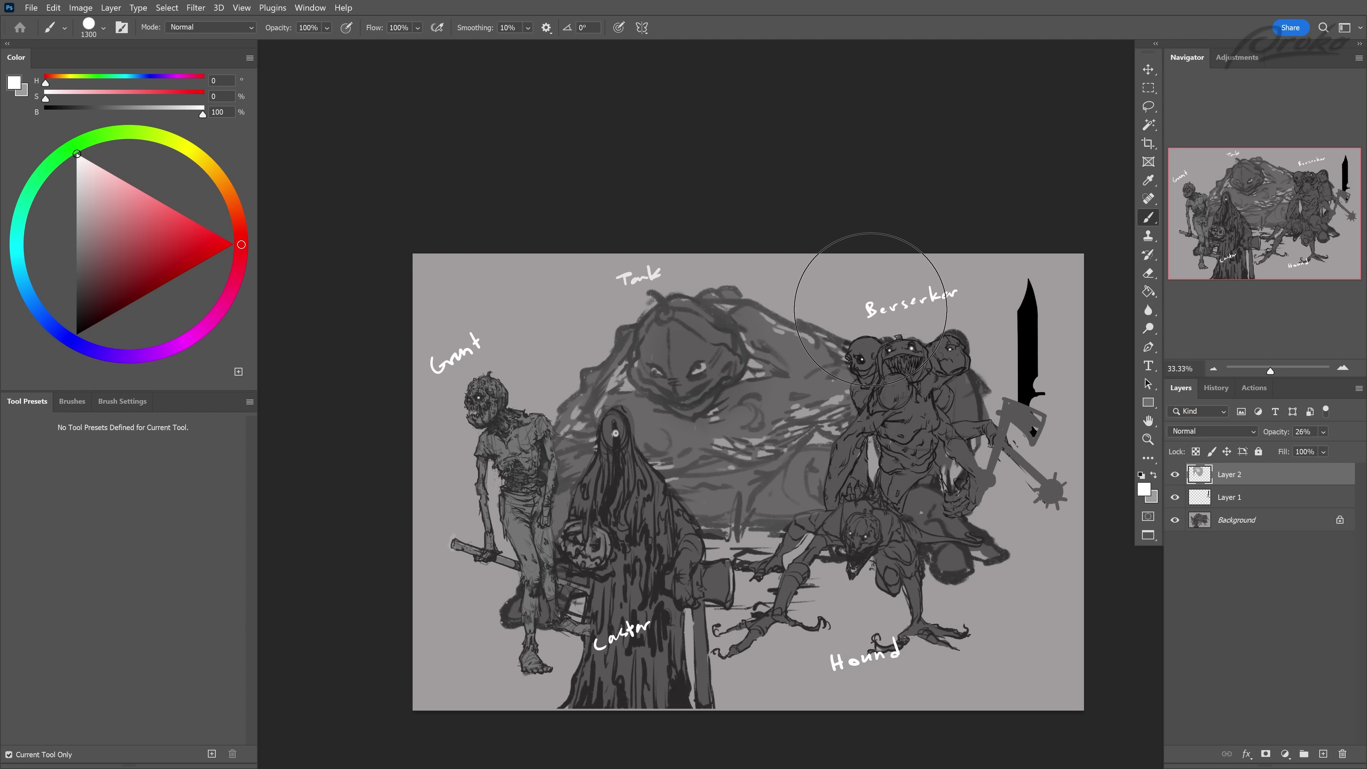
- Zoom toward Tank and Berserker, sample a dark grey, and add a new empty layer
key("ctrl+plus")
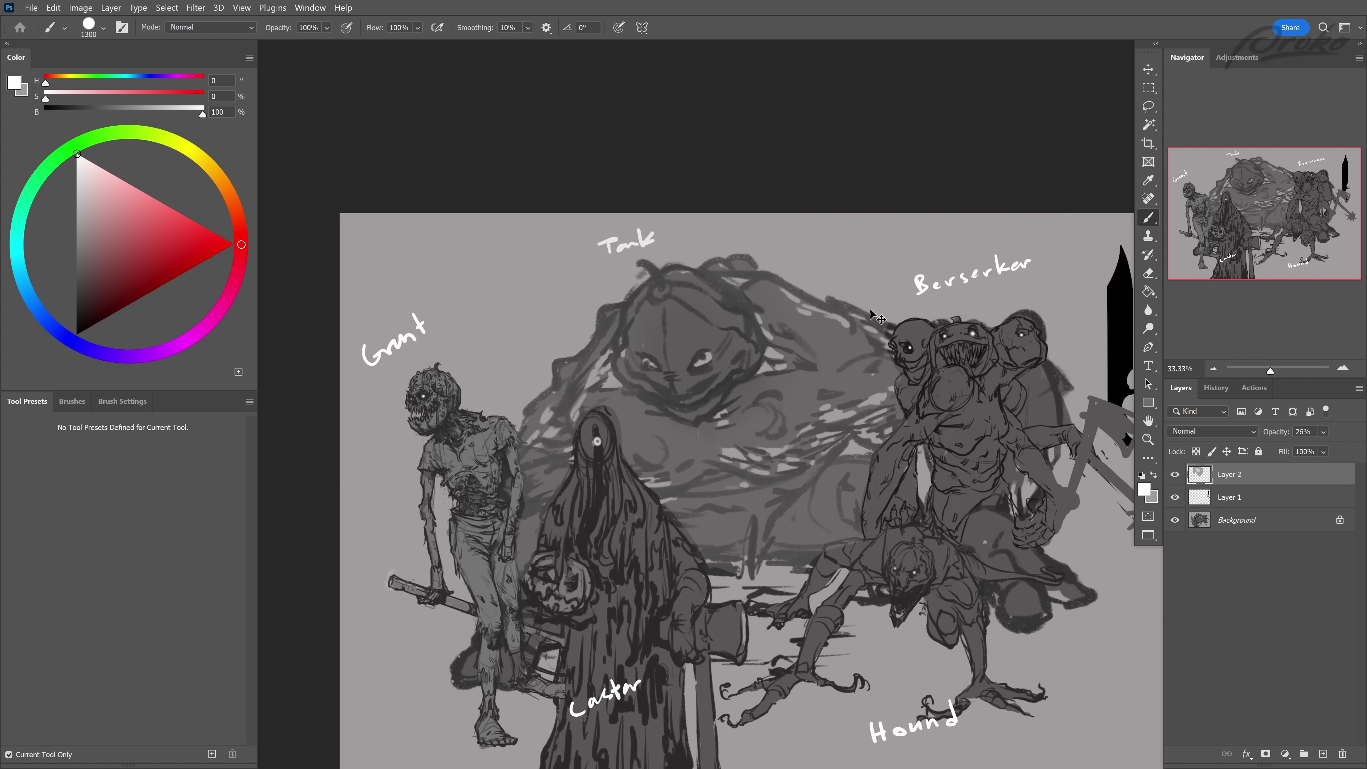
left_click_drag(519, 447, 412, 458)
key("i")
left_click(649, 286)
key("b")
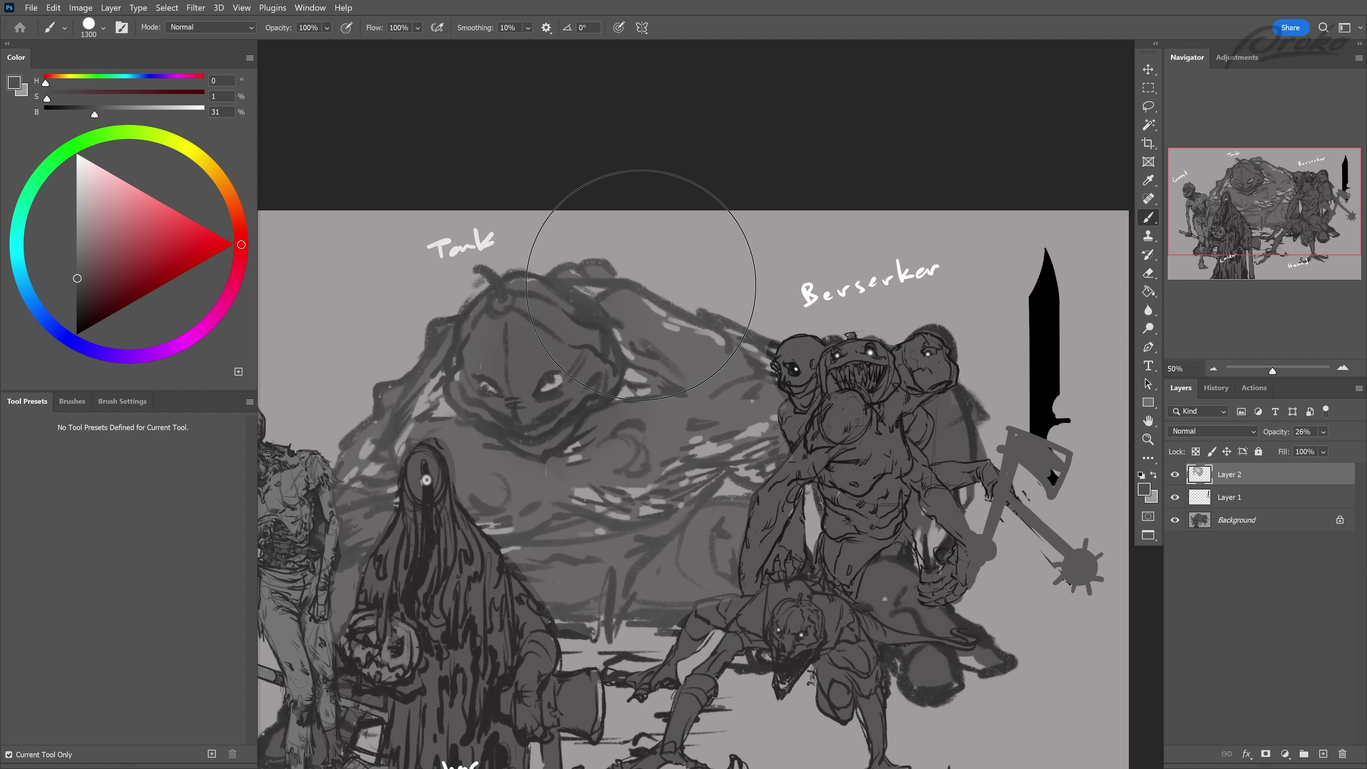
left_click(1323, 754)
scroll(386, 473, "down", 1)
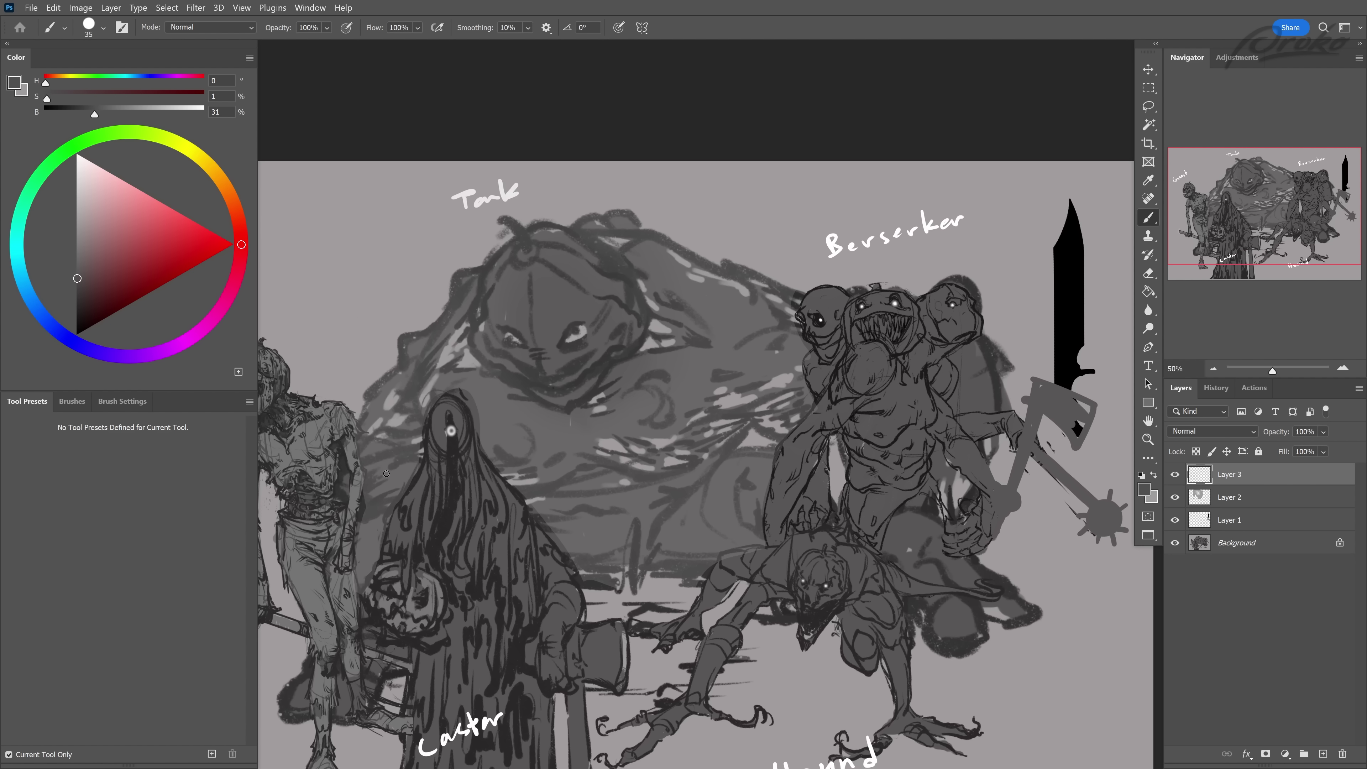
- Draw the first bat wing's curved outline, hooked tip and rib lines above the Tank
left_click_drag(691, 247, 694, 202)
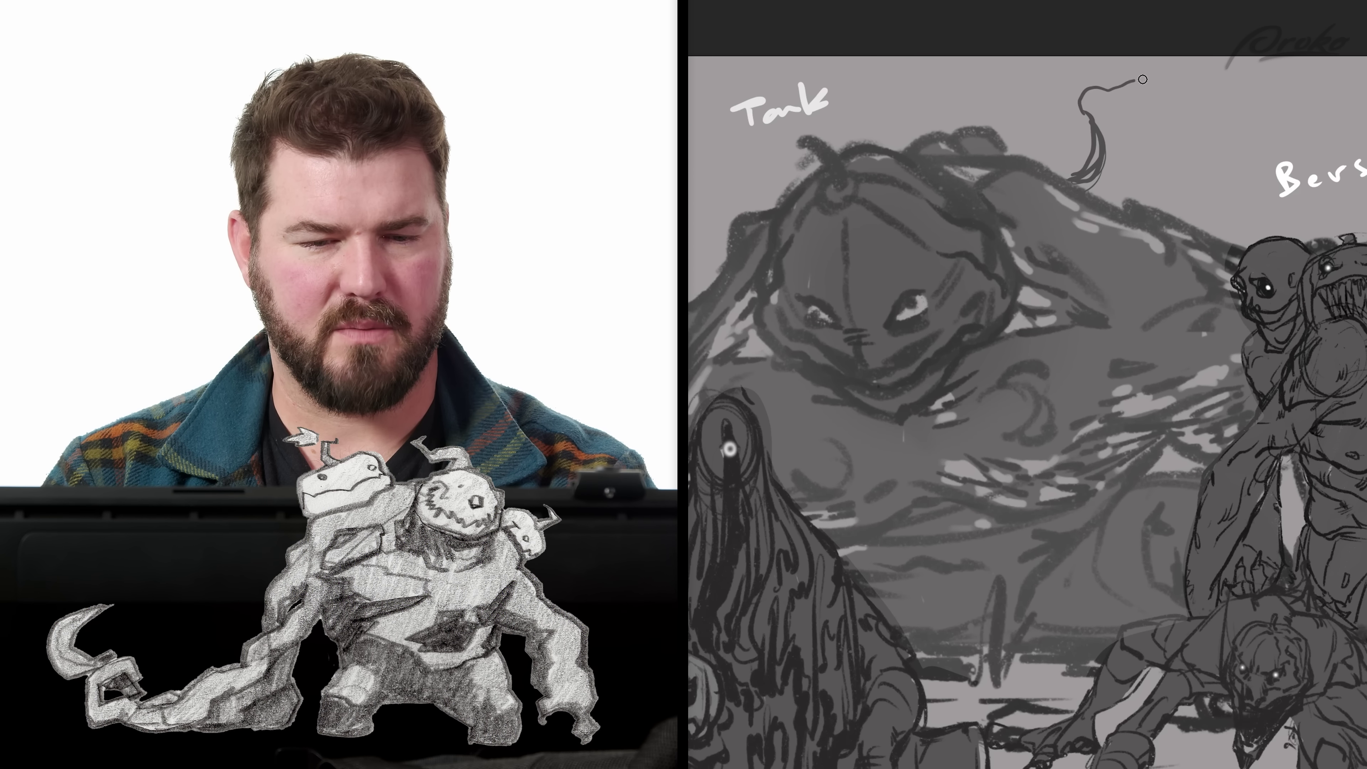
mouse_move(1079, 105)
left_mouse_down()
mouse_move(1233, 96)
mouse_move(1181, 195)
left_mouse_up()
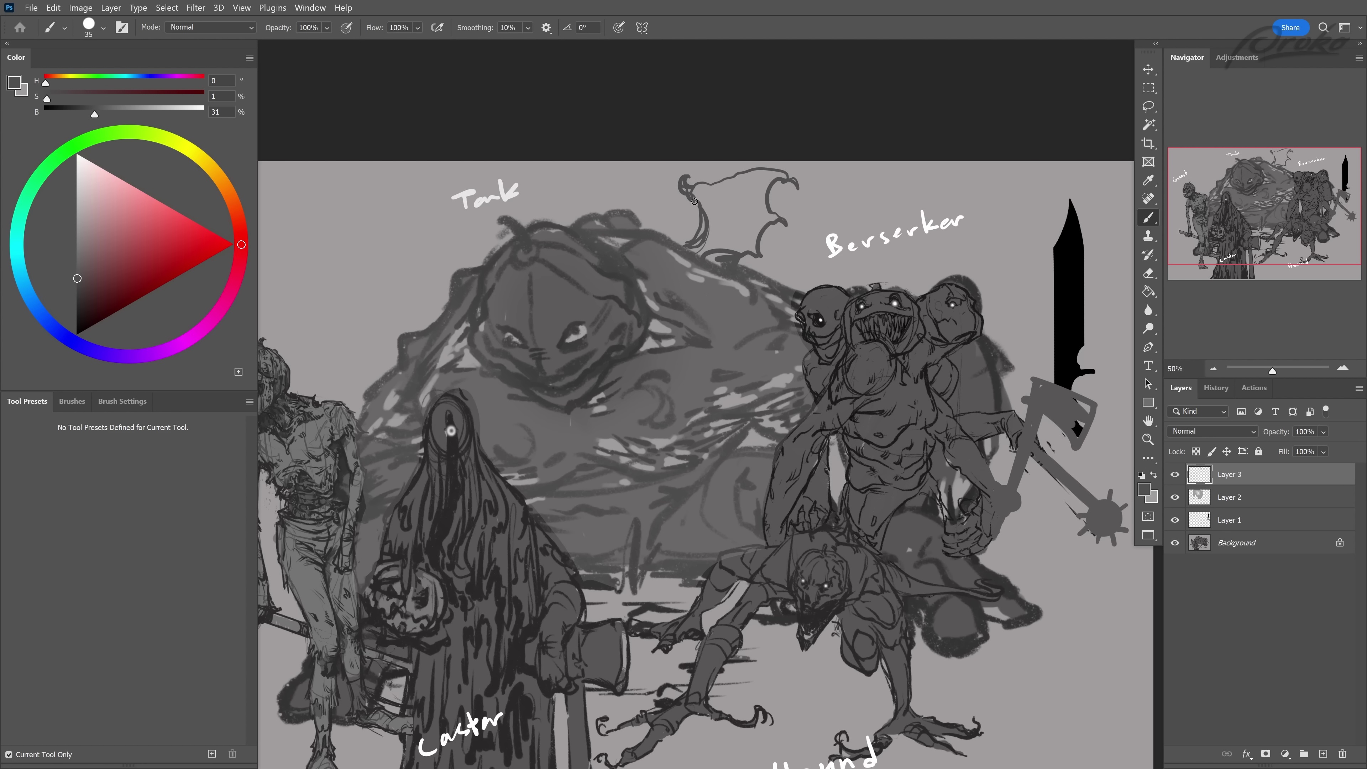
left_click_drag(774, 179, 767, 208)
left_click_drag(763, 173, 750, 208)
left_click_drag(749, 172, 731, 205)
left_click_drag(732, 173, 736, 249)
- Add curved strokes beneath the hooked wing and sketch the left wing's arc and ribs
left_click_drag(745, 212, 722, 249)
key("h")
left_click_drag(722, 249, 563, 238)
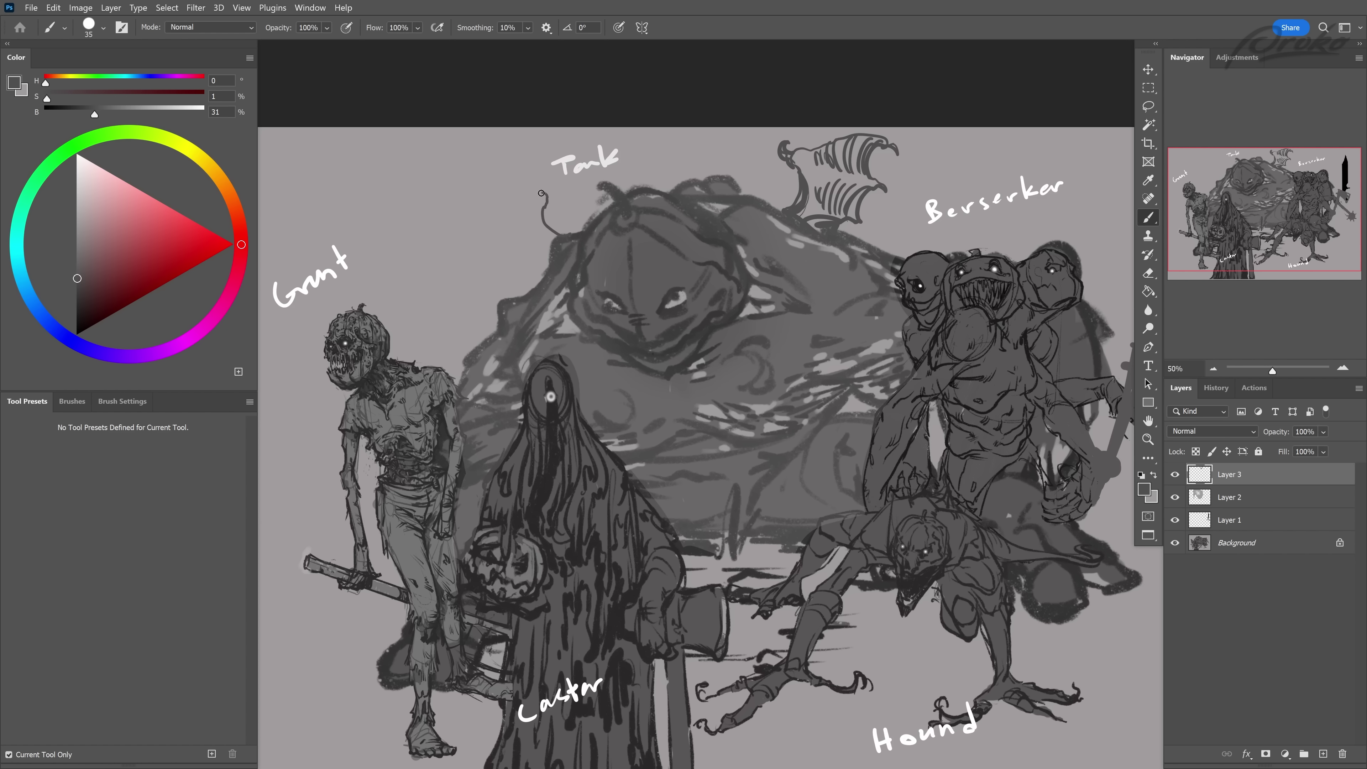
mouse_move(541, 193)
left_mouse_down()
mouse_move(461, 188)
mouse_move(495, 222)
mouse_move(489, 234)
mouse_move(547, 268)
left_mouse_up()
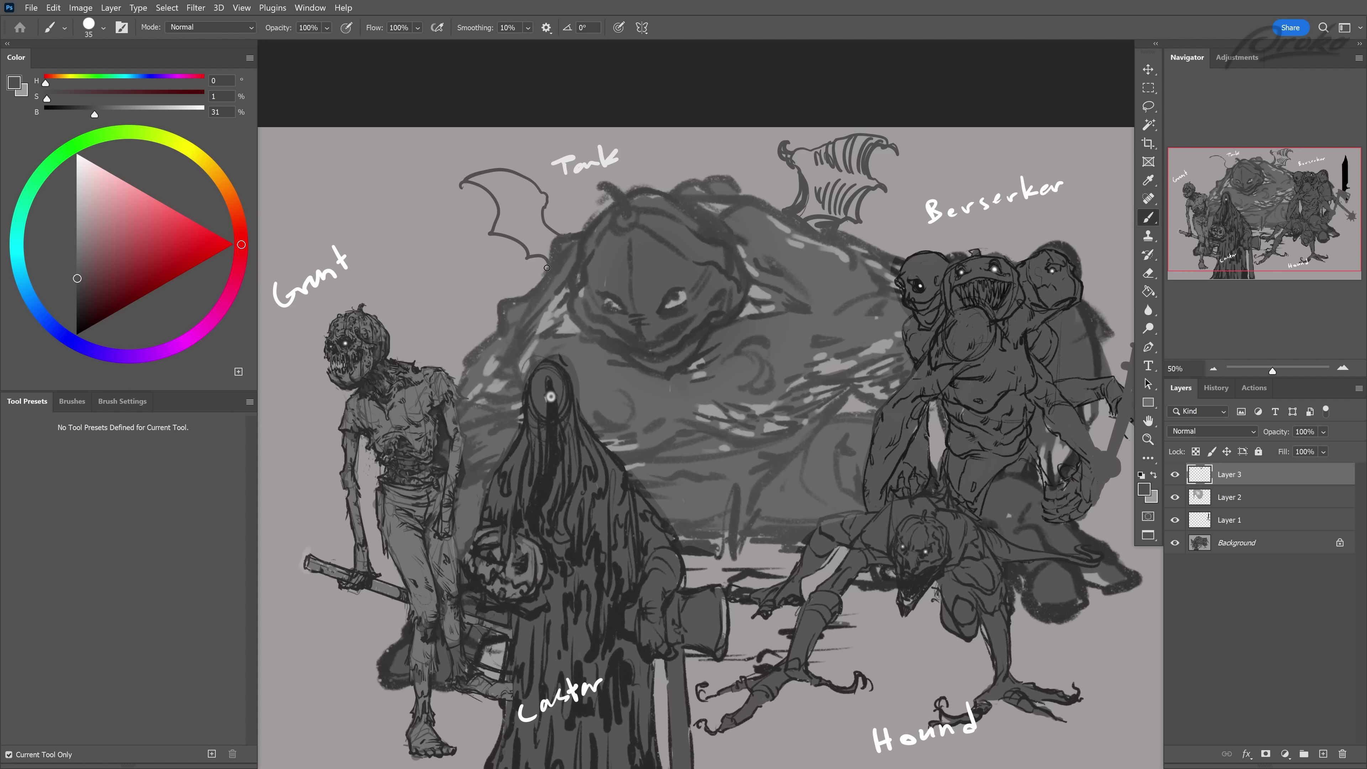
left_click_drag(473, 176, 528, 256)
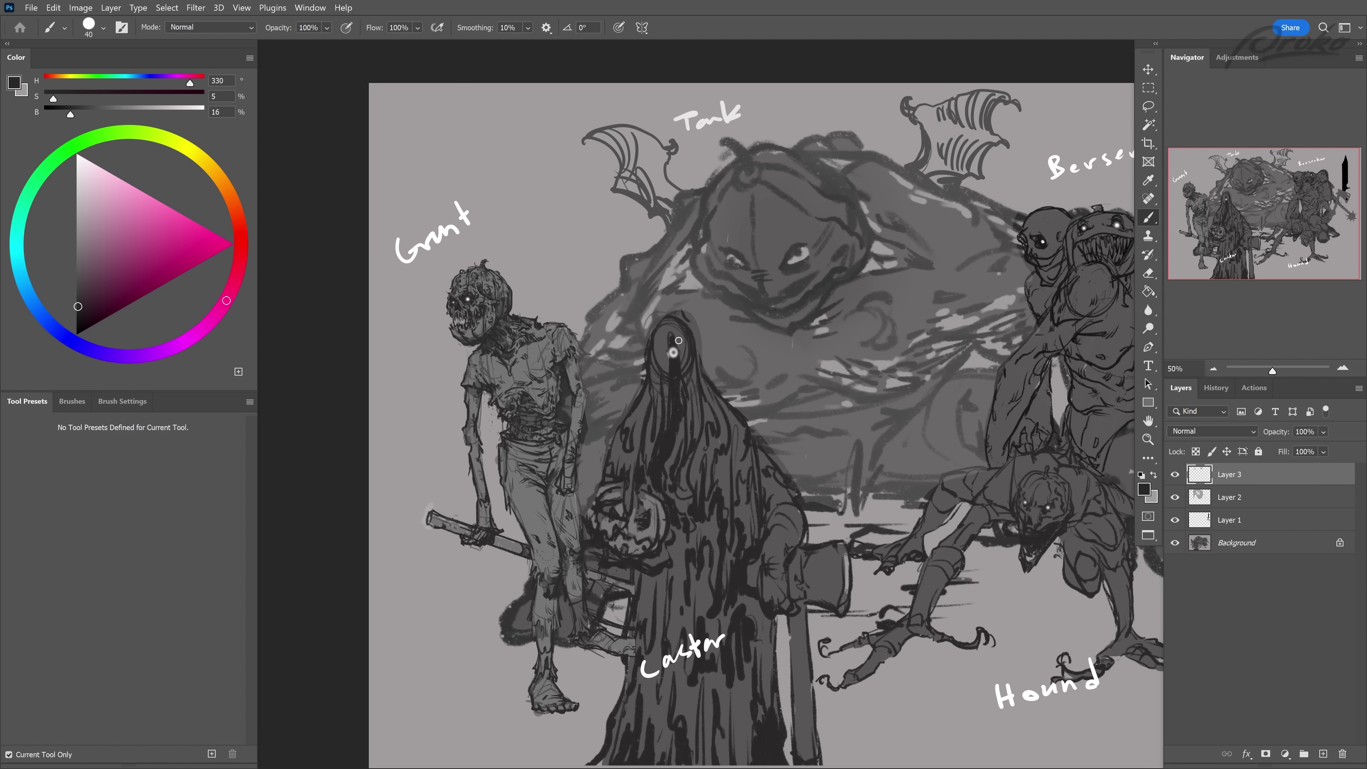
- Paint dark over the Caster's hooded face and dot two white eyes on the pumpkin lantern
key("bracketright")
left_click_drag(672, 360, 680, 392)
key("i")
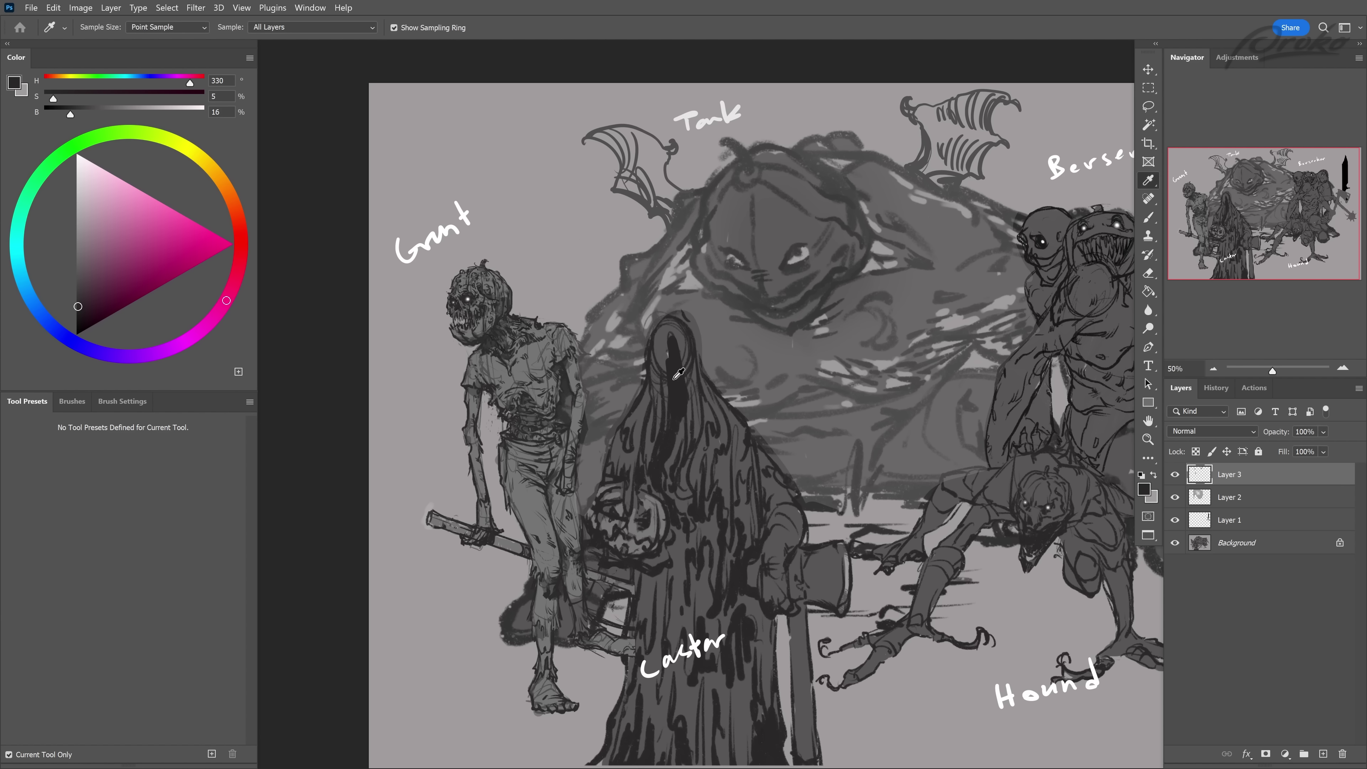
key("b")
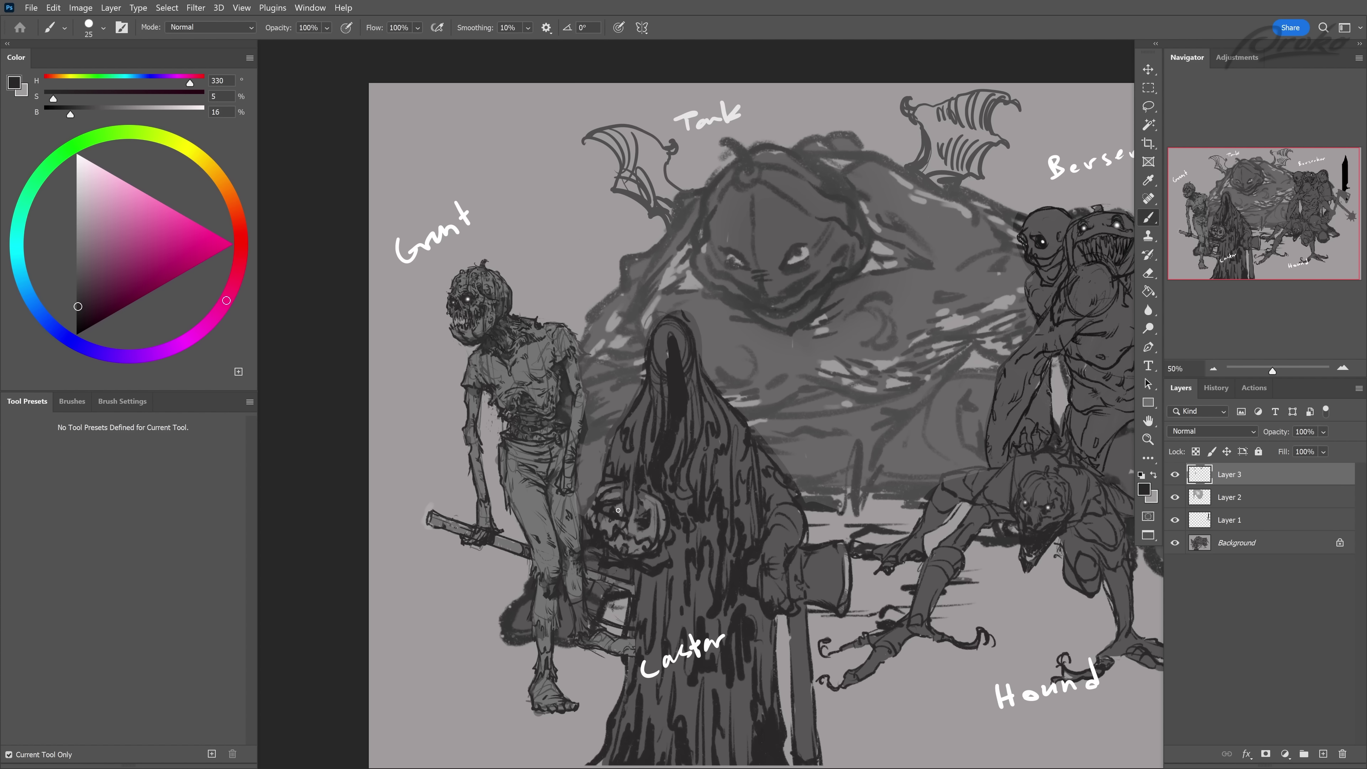
key("x")
left_click(641, 522)
left_click(610, 514)
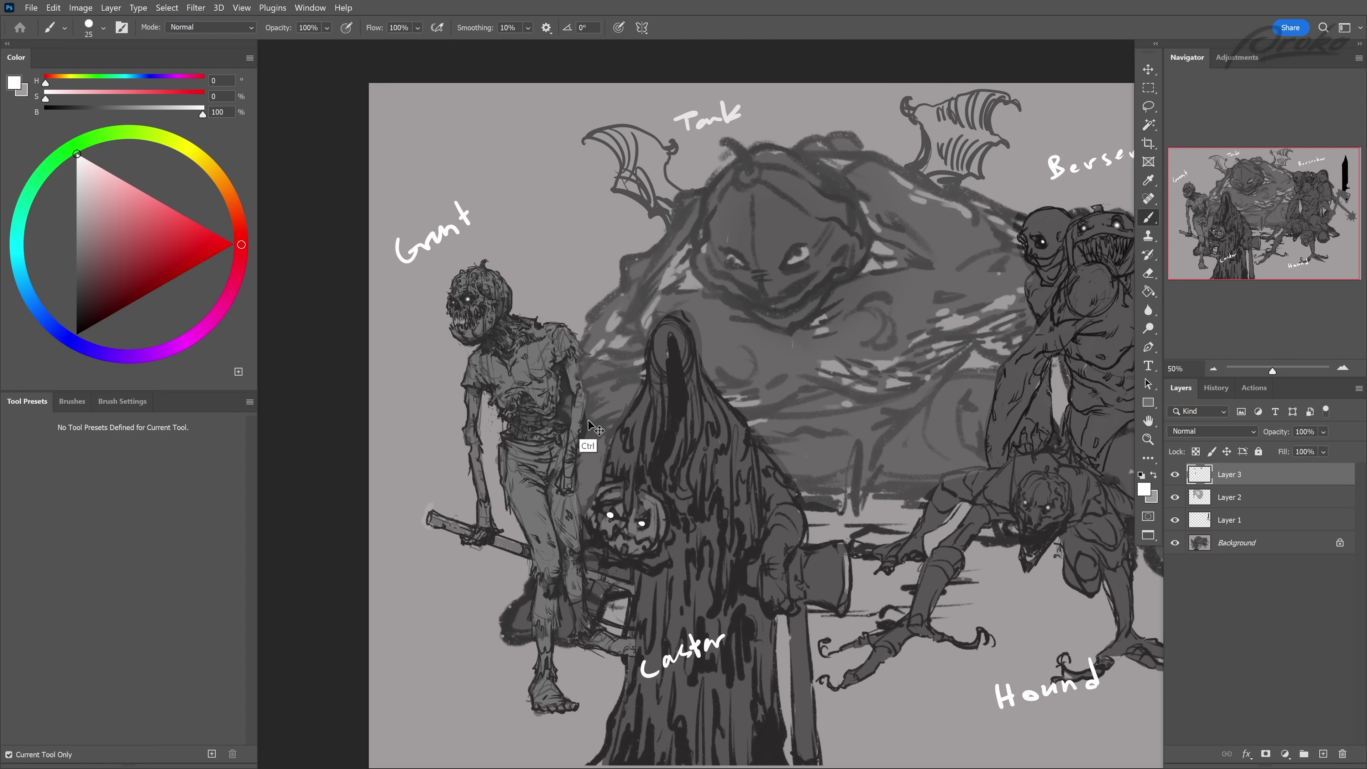
- Sample the hood's dark colour and paint jagged mouth strokes across the pumpkin with a larger brush
key("i")
left_click(670, 339)
key("b")
key("bracketright")
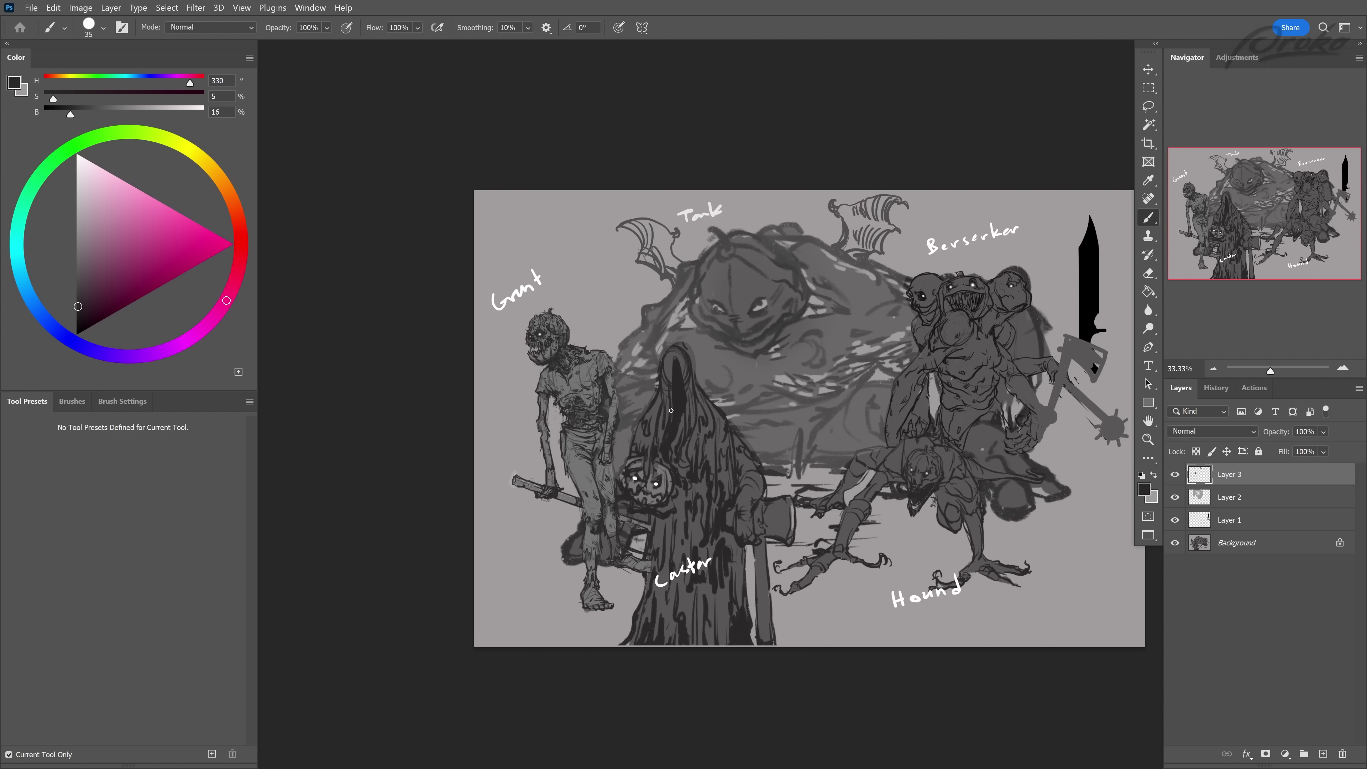
key("bracketright")
key("bracketright")
key("bracketright")
mouse_move(594, 530)
left_mouse_down()
mouse_move(645, 554)
mouse_move(645, 519)
mouse_move(599, 523)
mouse_move(629, 540)
mouse_move(663, 532)
left_mouse_up()
left_click(599, 531, "alt")
- Switch to a smaller white brush in full-screen mode for the rim-light strokes
scroll(656, 538, "up", 1)
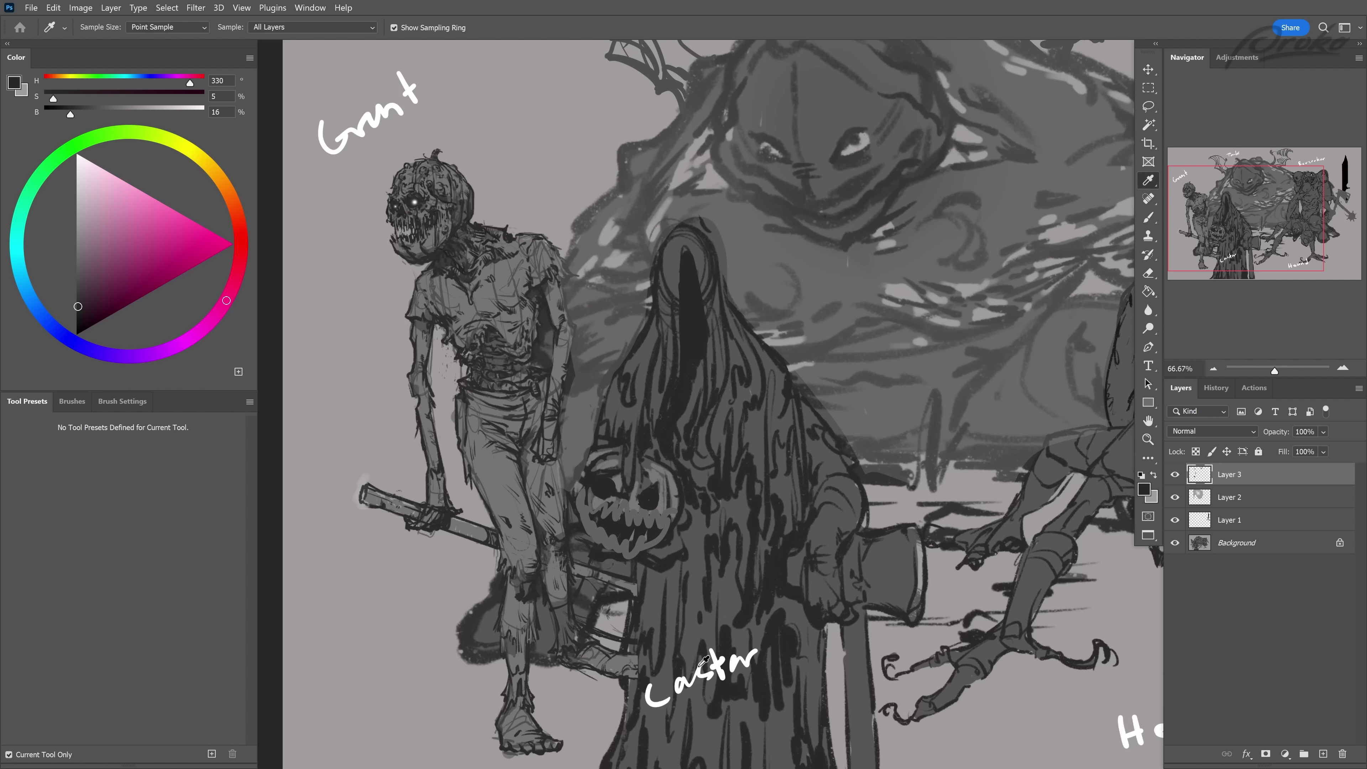
key("bracketleft")
key("bracketleft")
key("bracketleft")
key("bracketleft")
key("bracketleft")
key("x")
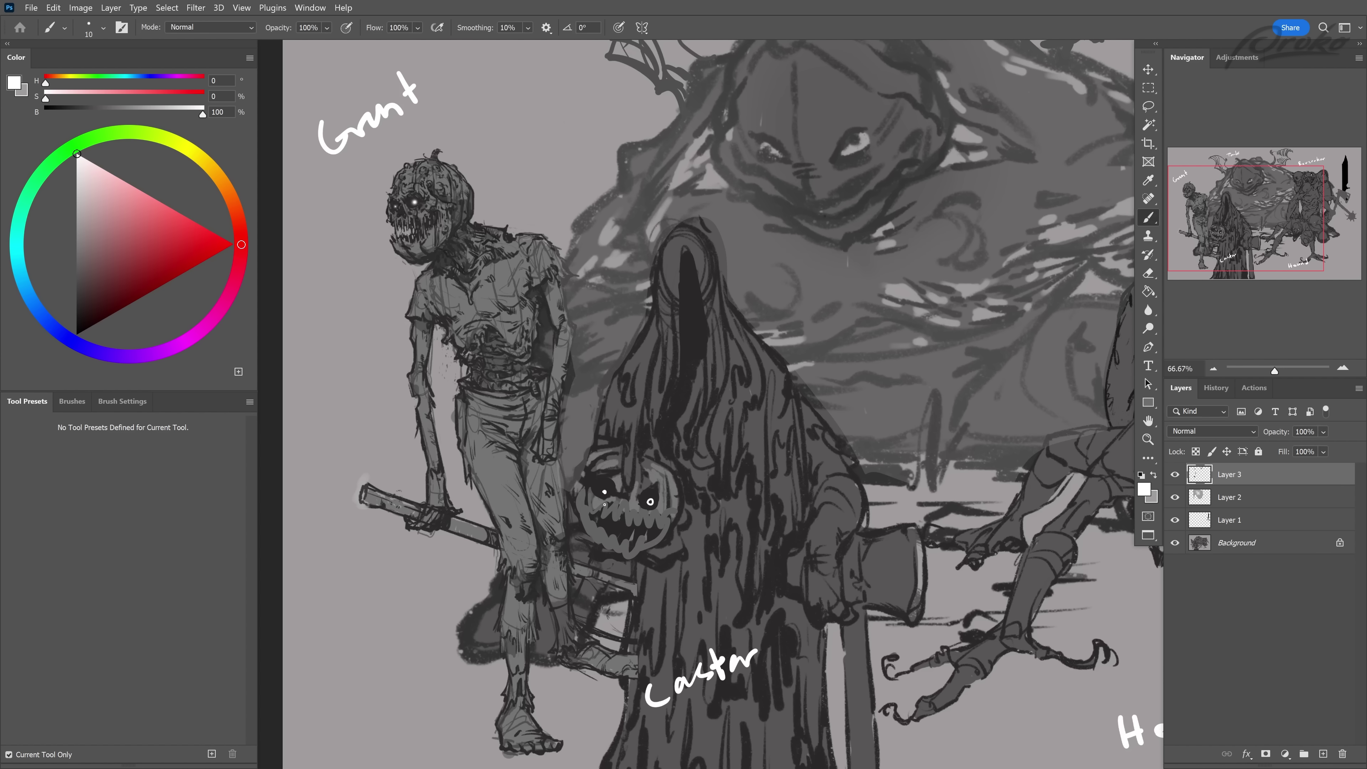
key("f")
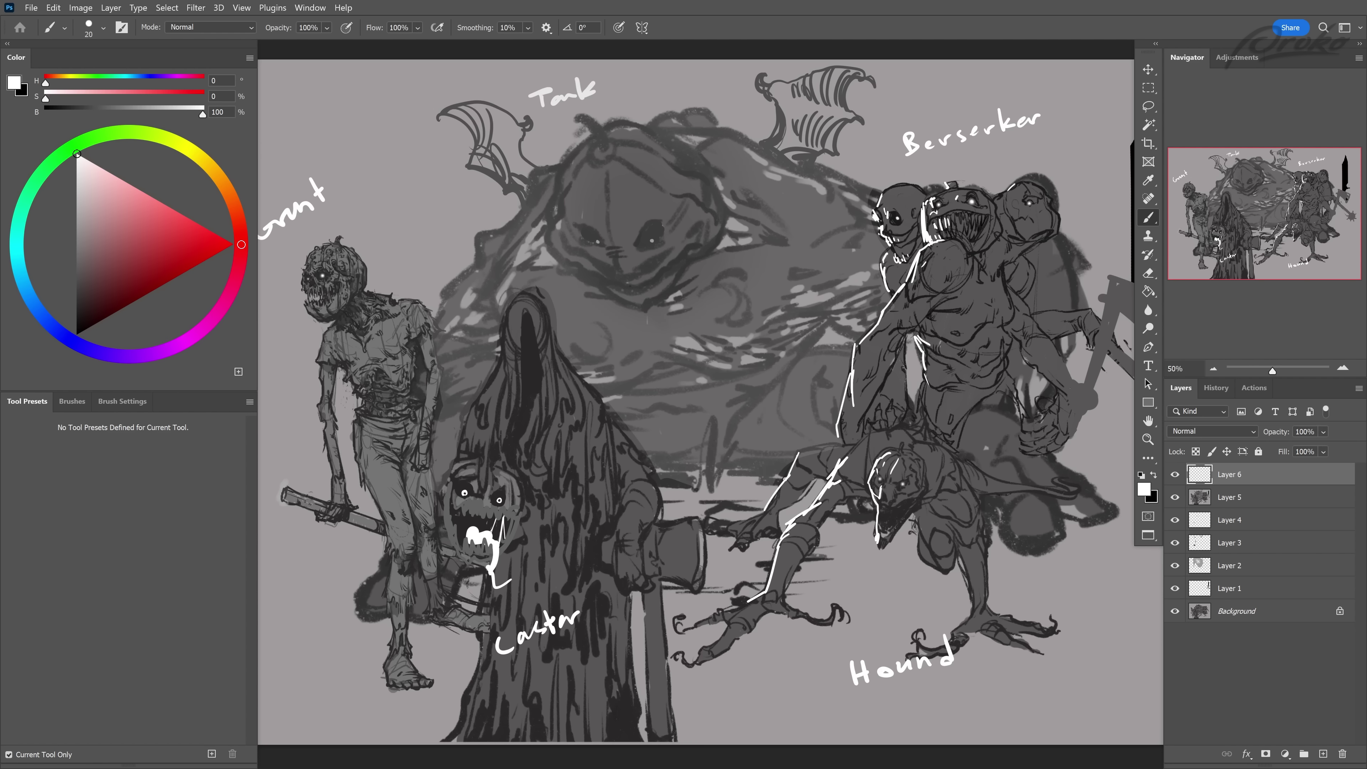
scroll(738, 525, "down", 1)
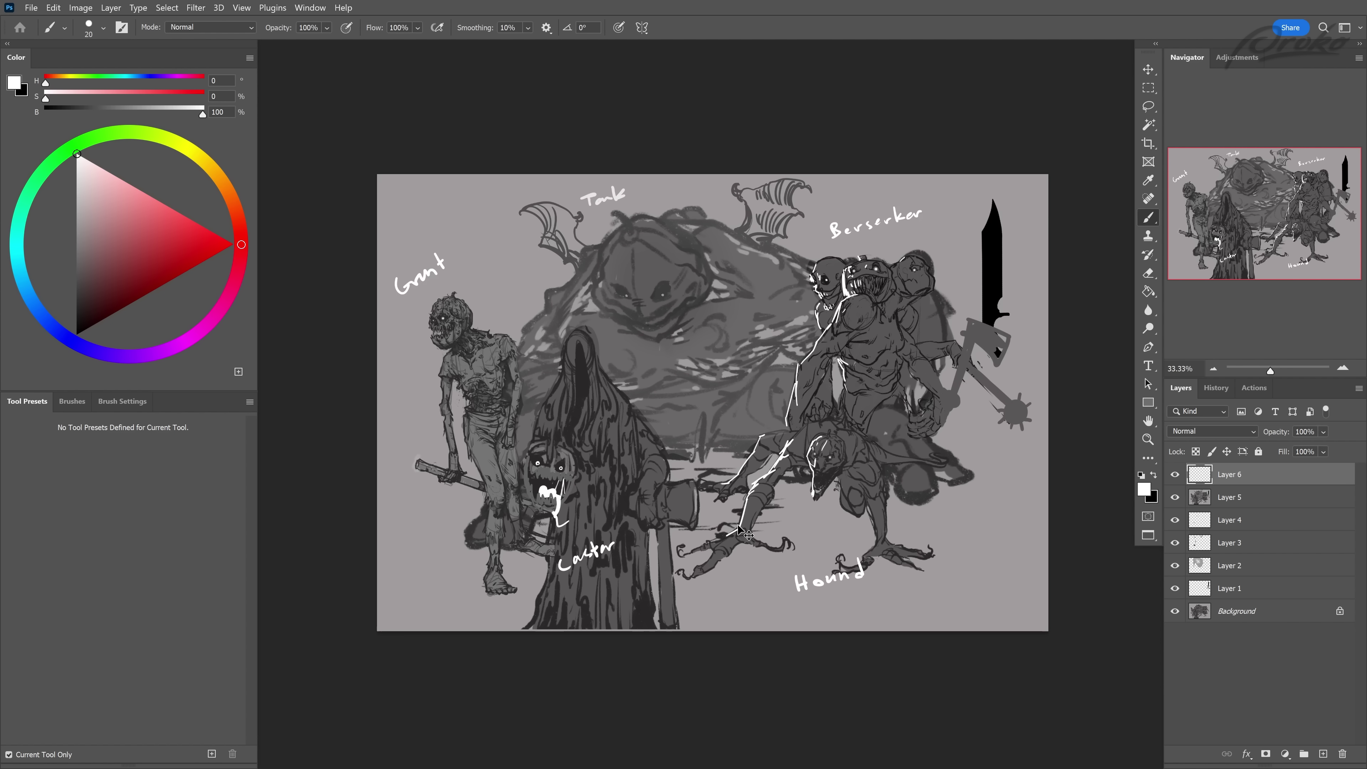
scroll(738, 530, "up", 1)
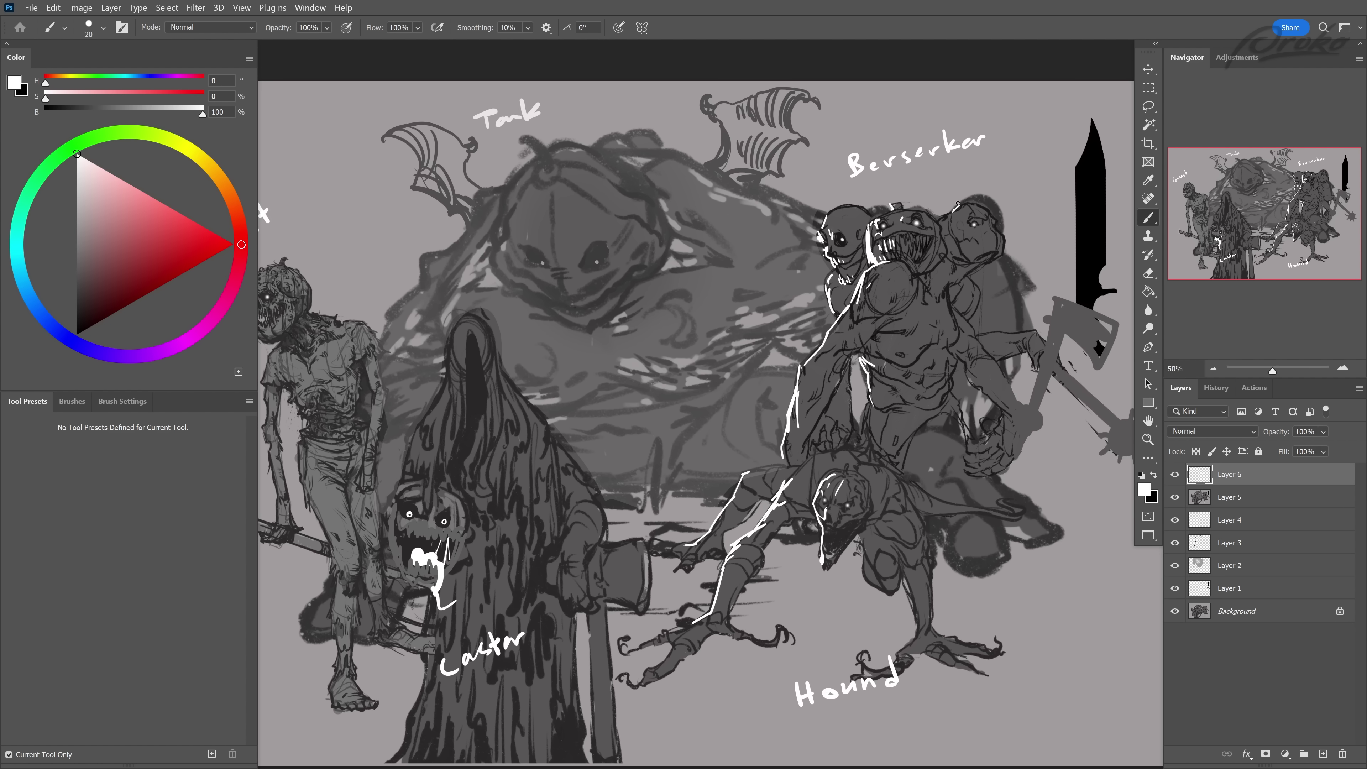
- Bring the Caster's hood into view and hatch white rim-light strokes down its edge
mouse_move(876, 371)
left_mouse_down()
mouse_move(956, 367)
mouse_move(991, 325)
left_mouse_up()
key("bracketright")
mouse_move(569, 281)
left_mouse_down()
mouse_move(560, 342)
mouse_move(531, 385)
left_mouse_up()
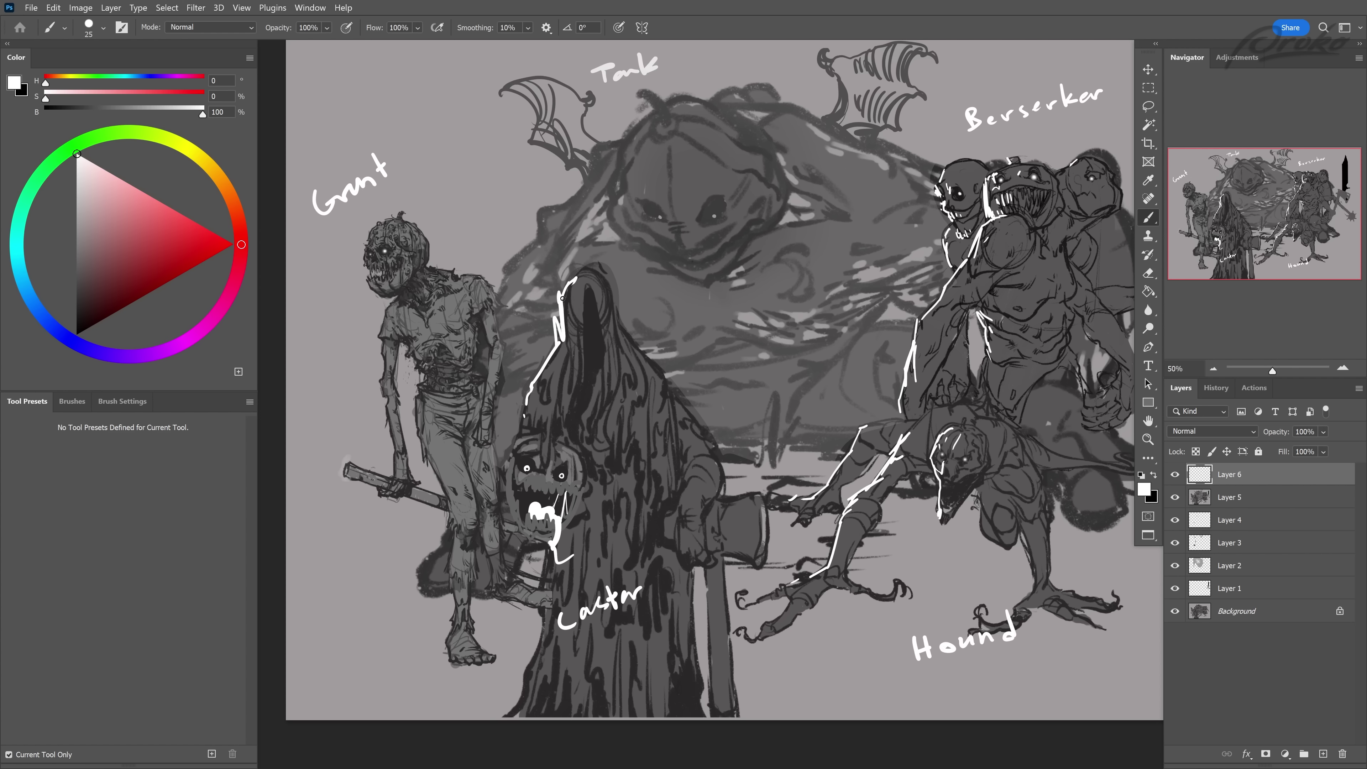
left_click_drag(562, 299, 555, 408)
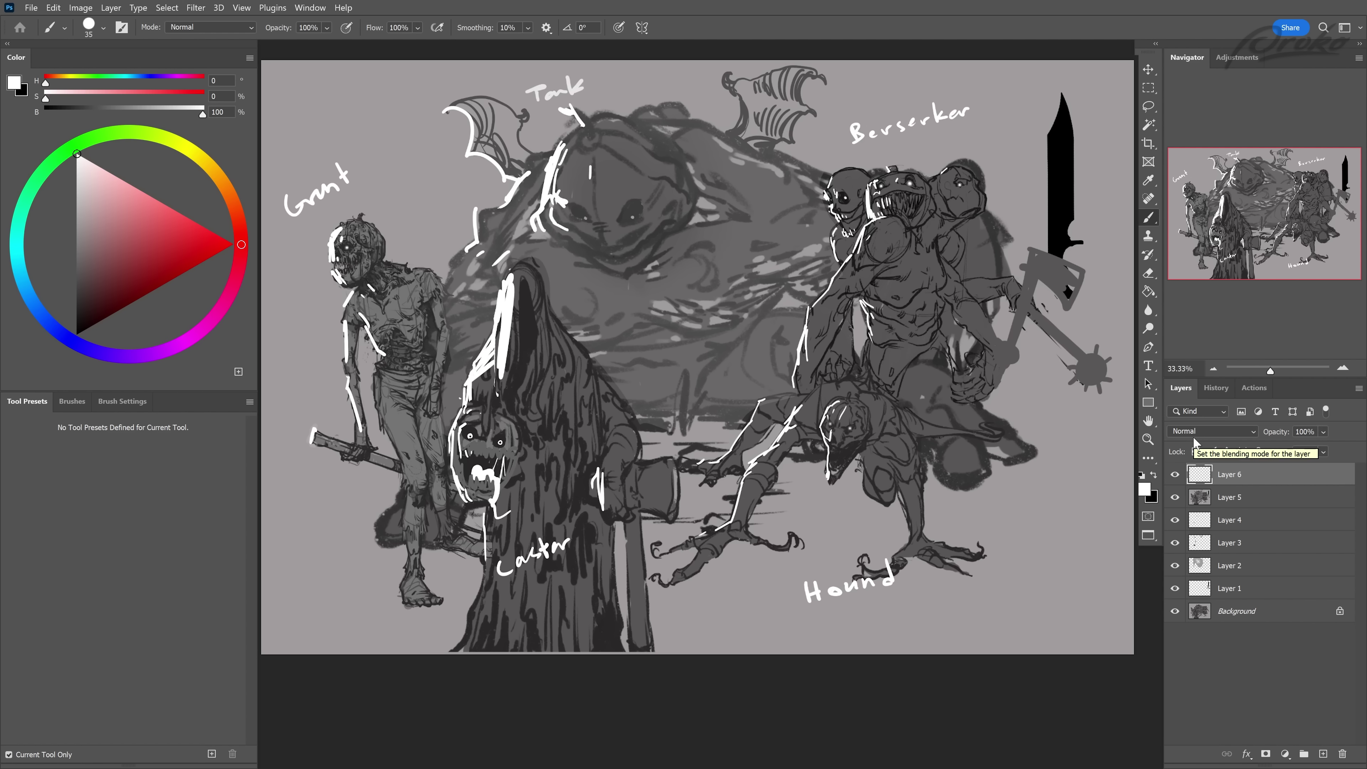
- In Layer 6's layer style, enable Outer Glow with Spread 9%, Size 27 px and Opacity 23%
double_click(1200, 476)
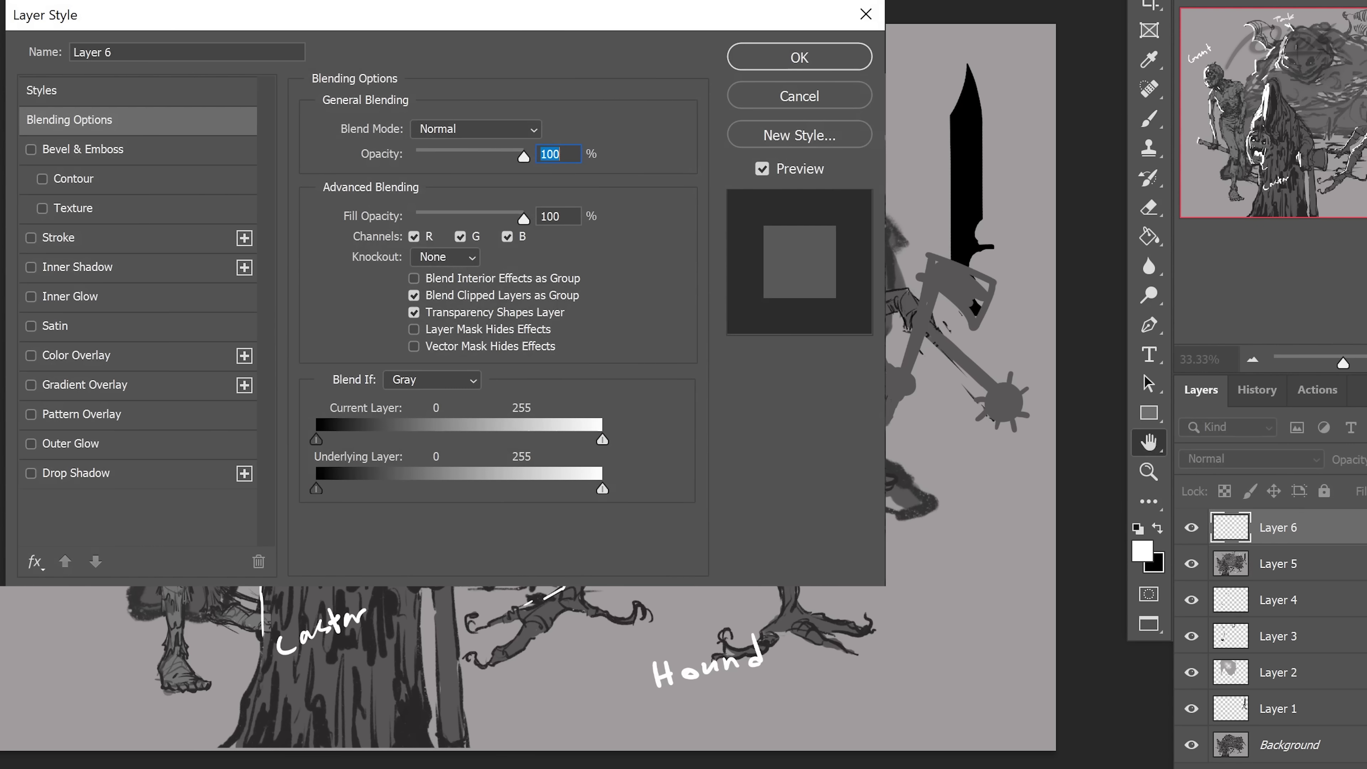
left_click(122, 450)
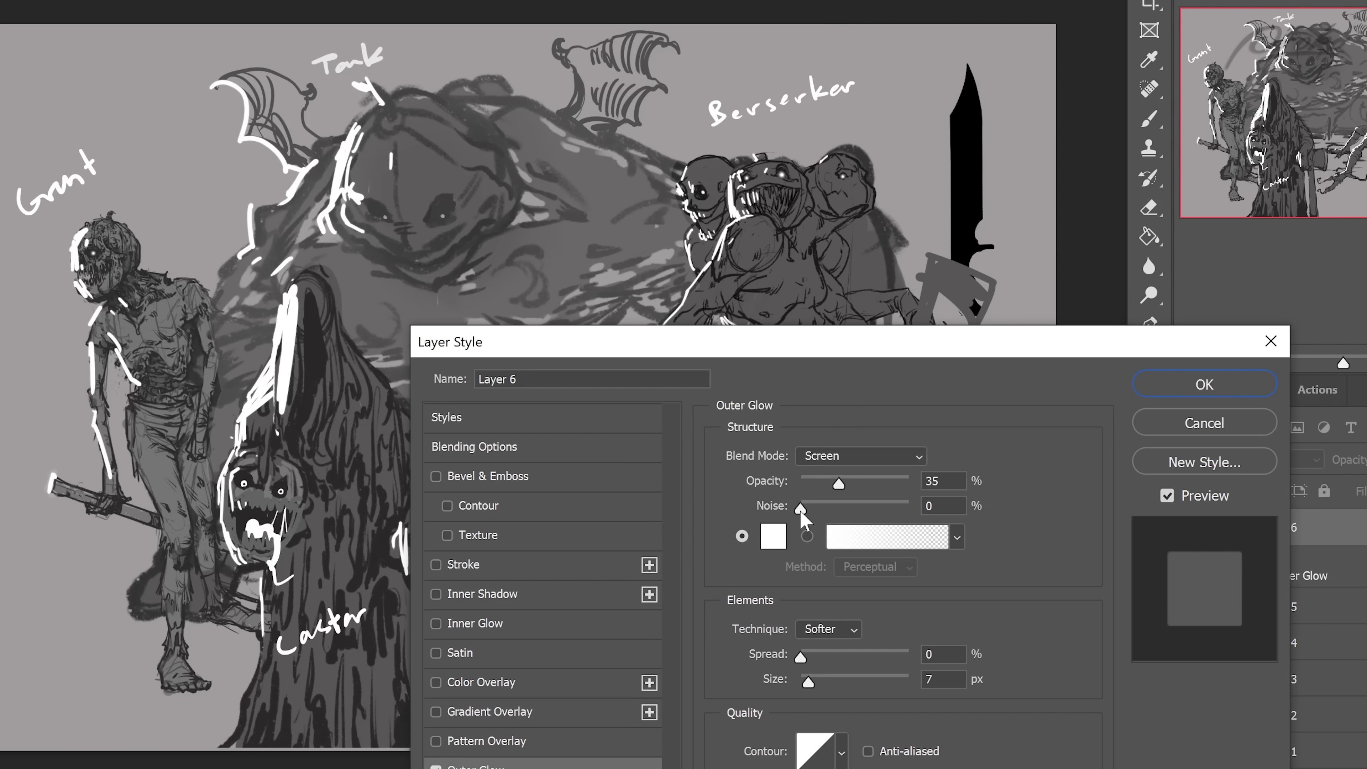
left_click_drag(396, 331, 406, 335)
mouse_move(811, 660)
left_mouse_down()
mouse_move(856, 657)
mouse_move(814, 683)
mouse_move(895, 656)
mouse_move(827, 657)
mouse_move(841, 681)
mouse_move(814, 657)
mouse_move(819, 674)
left_mouse_up()
left_click(818, 679)
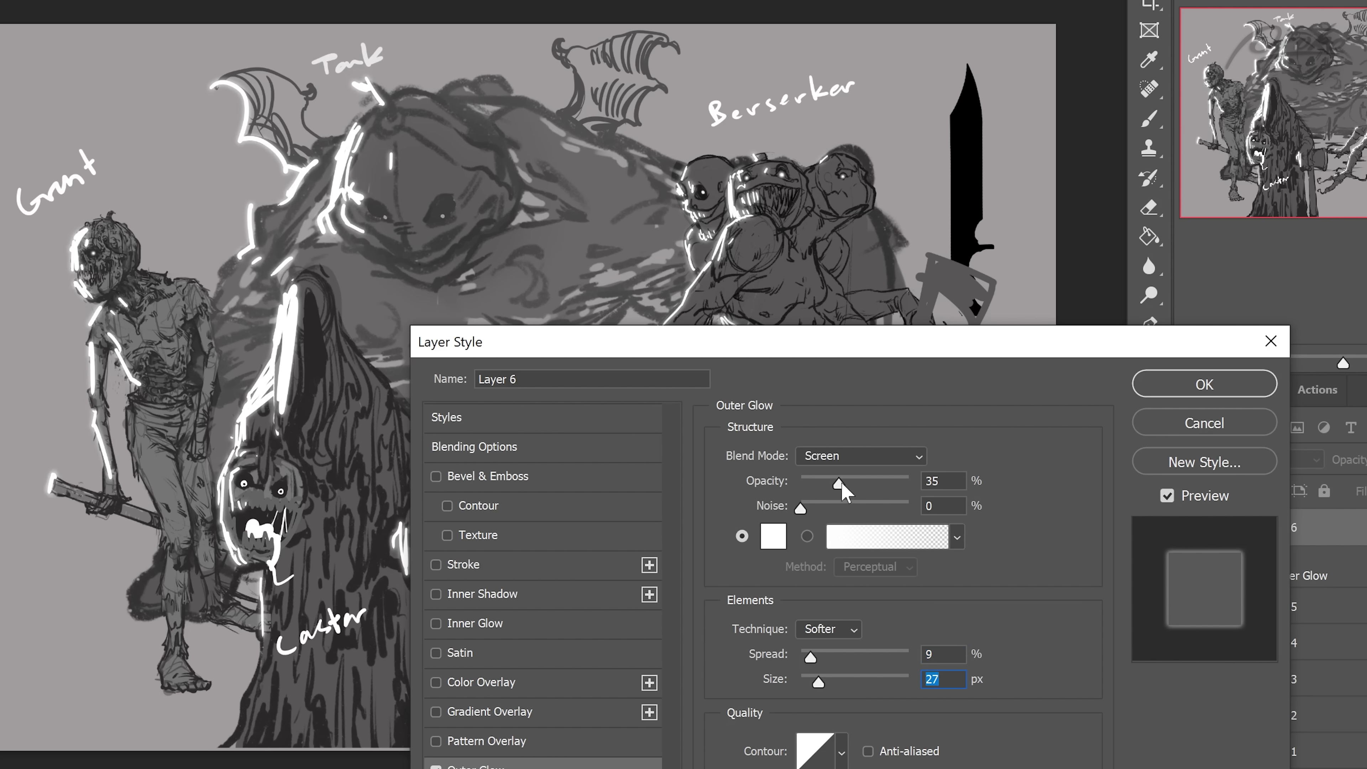
left_click_drag(839, 483, 826, 483)
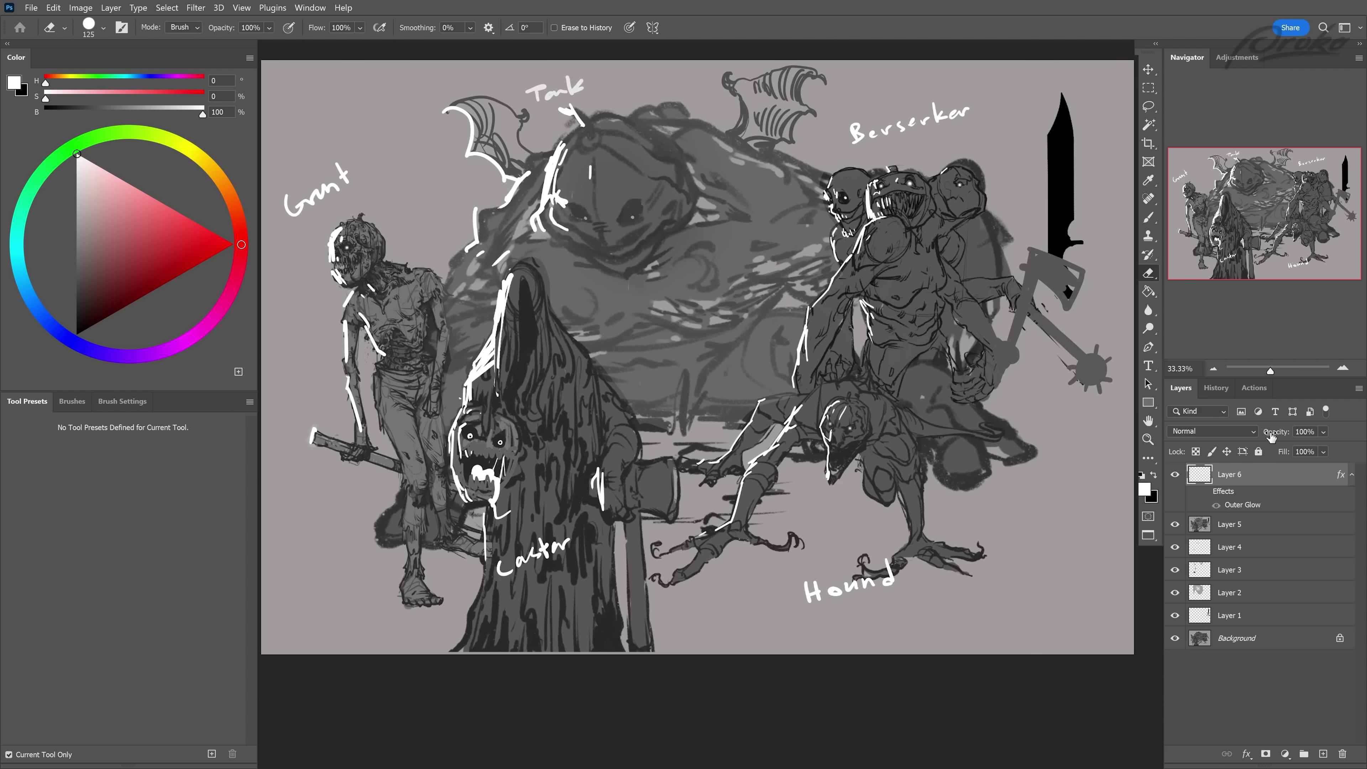
- Add a Selective Color layer tinting the Neutrals toward magenta and yellow, then pick Blacks
left_click(1241, 530)
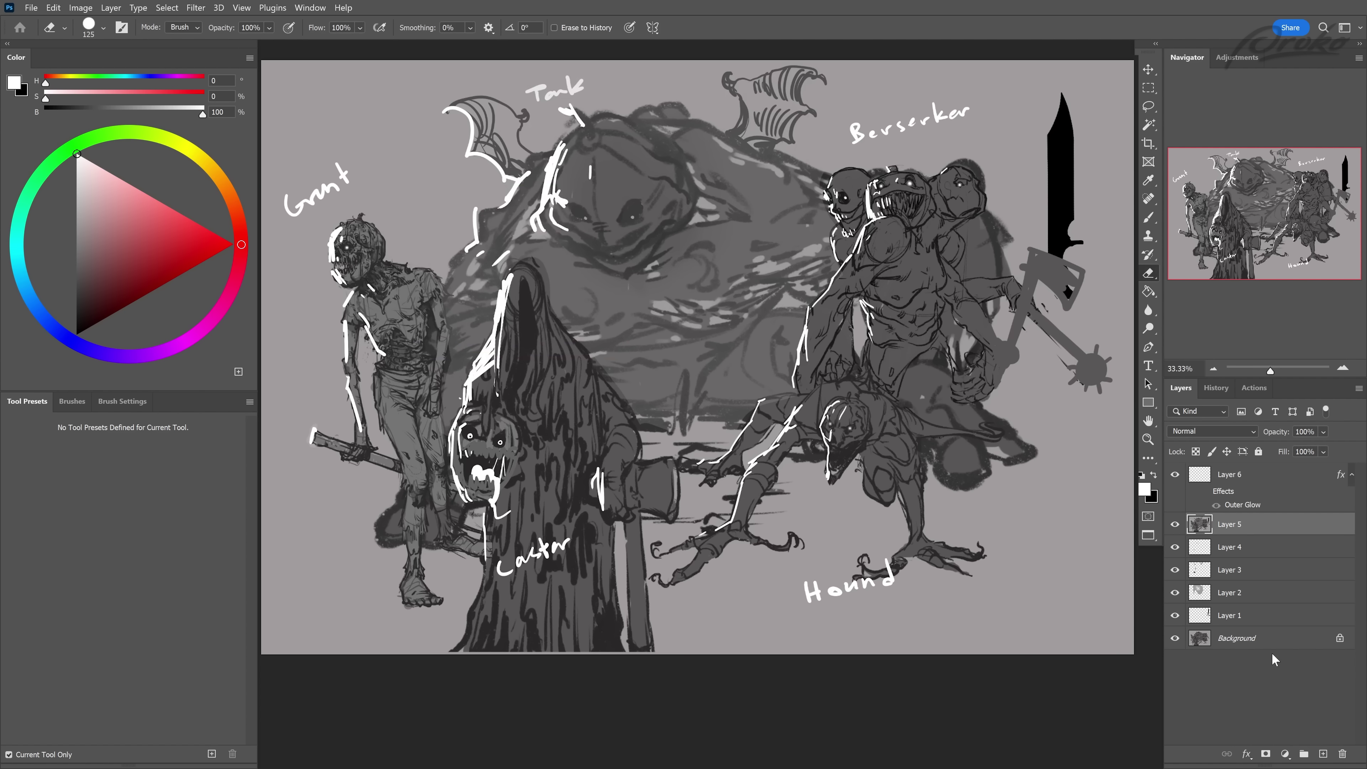
left_click(1285, 754)
left_click(1280, 742)
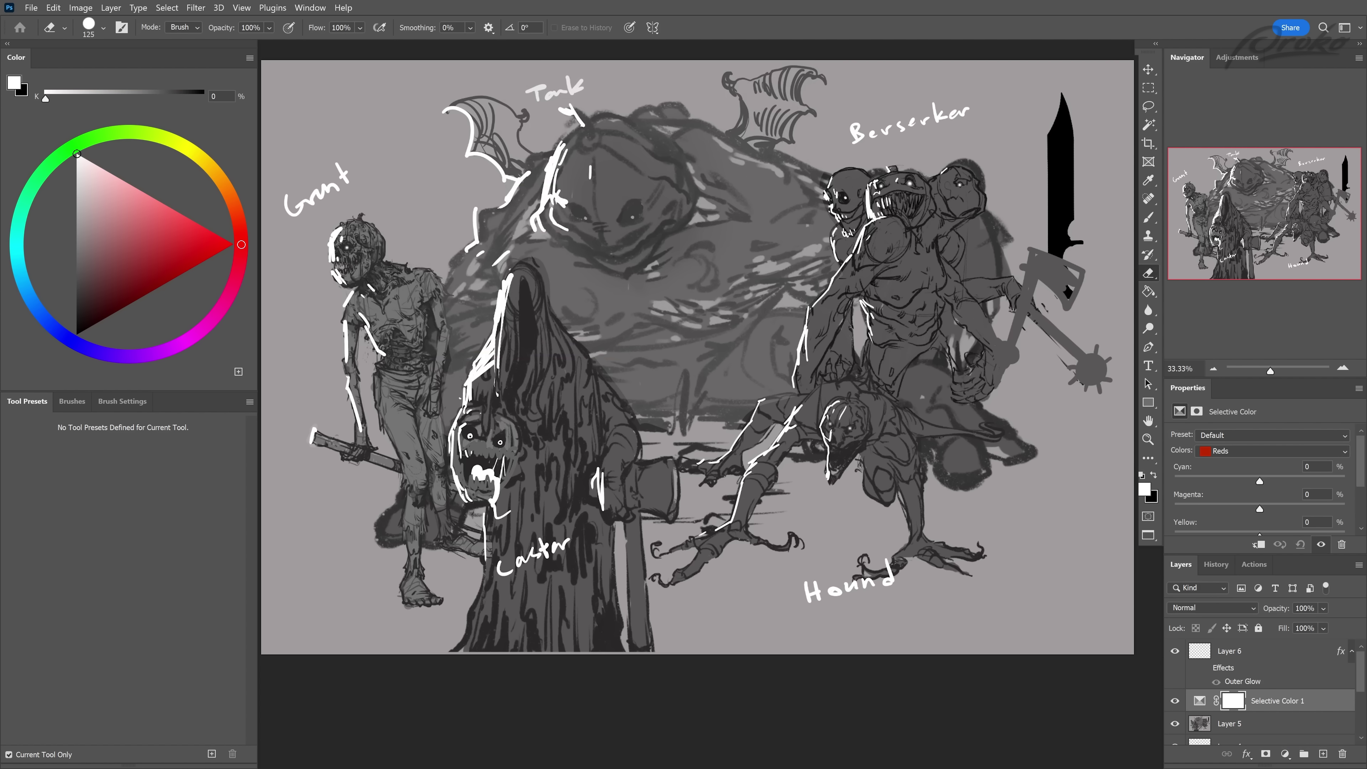
left_click(1241, 451)
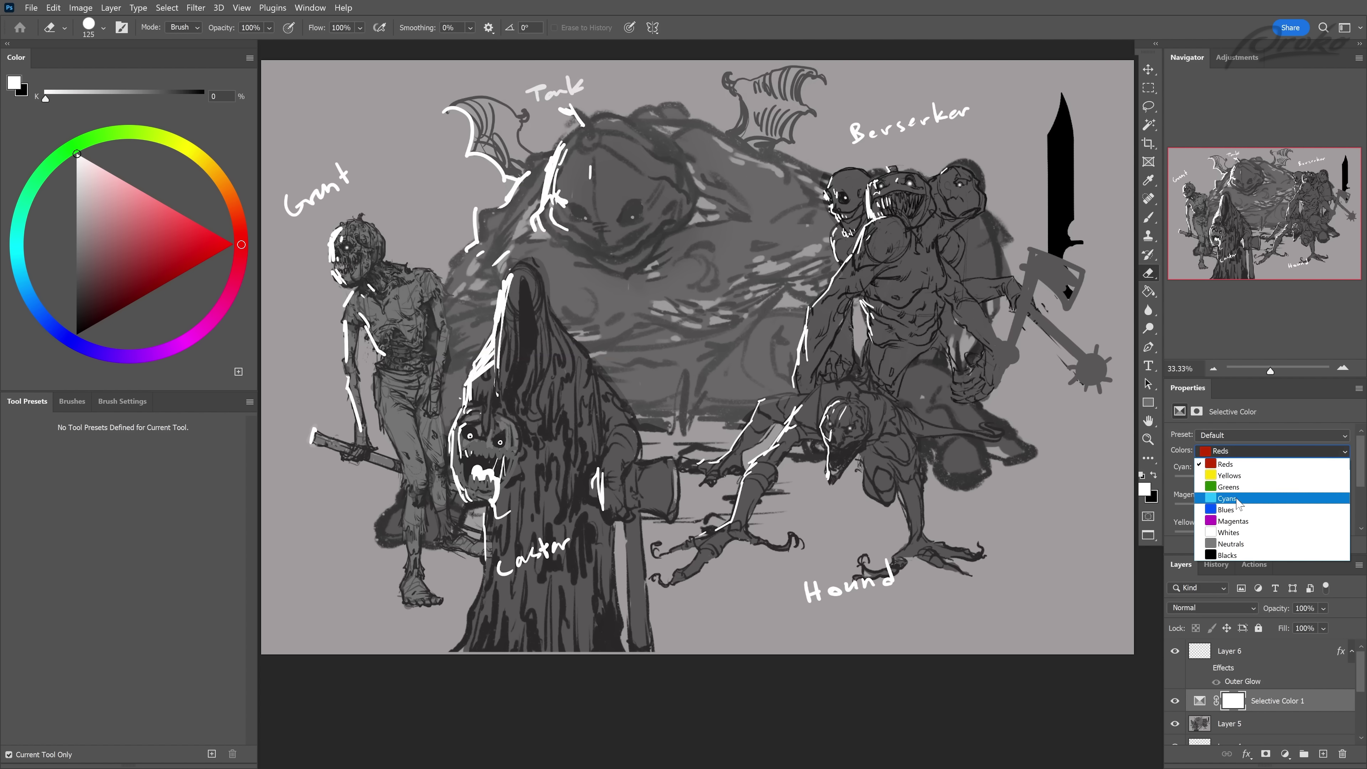
left_click(1232, 544)
left_click_drag(1259, 508, 1284, 510)
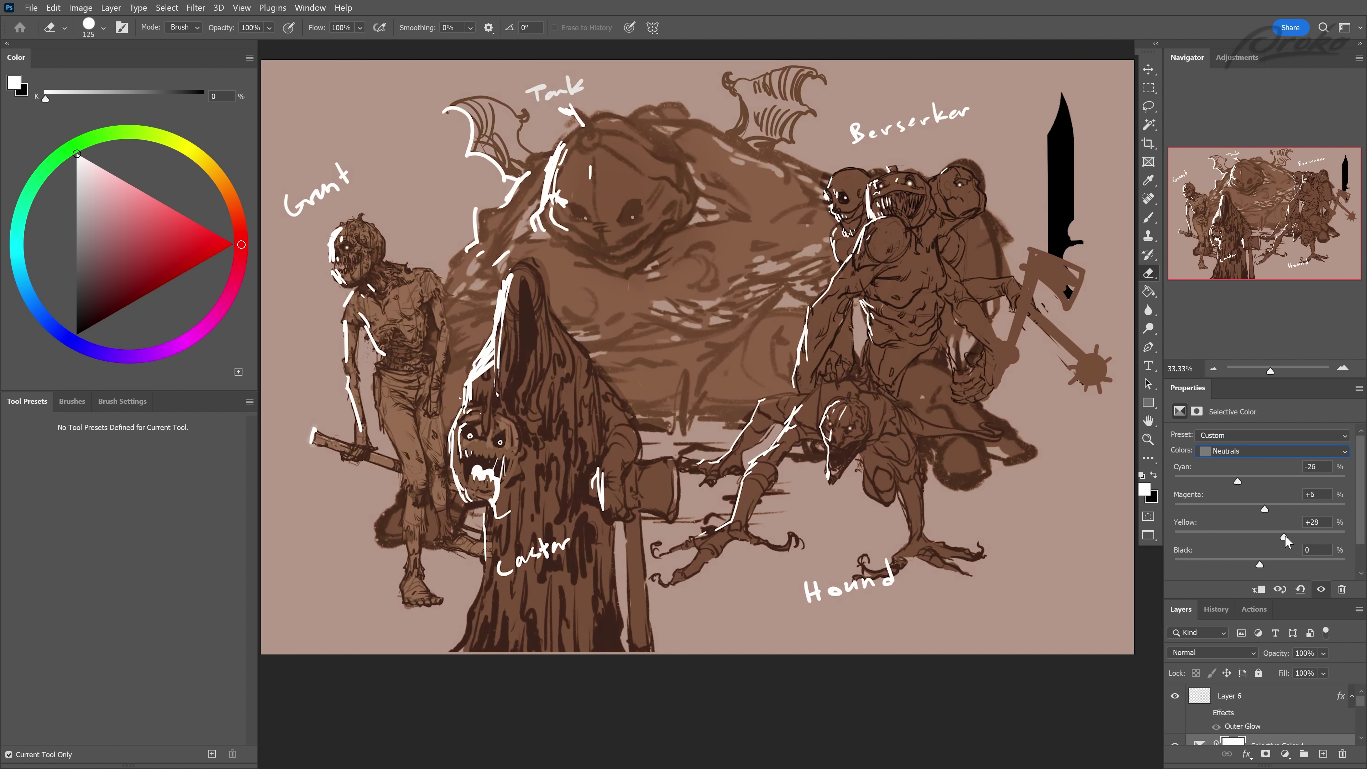
left_click_drag(1285, 535, 1294, 537)
left_click(1237, 451)
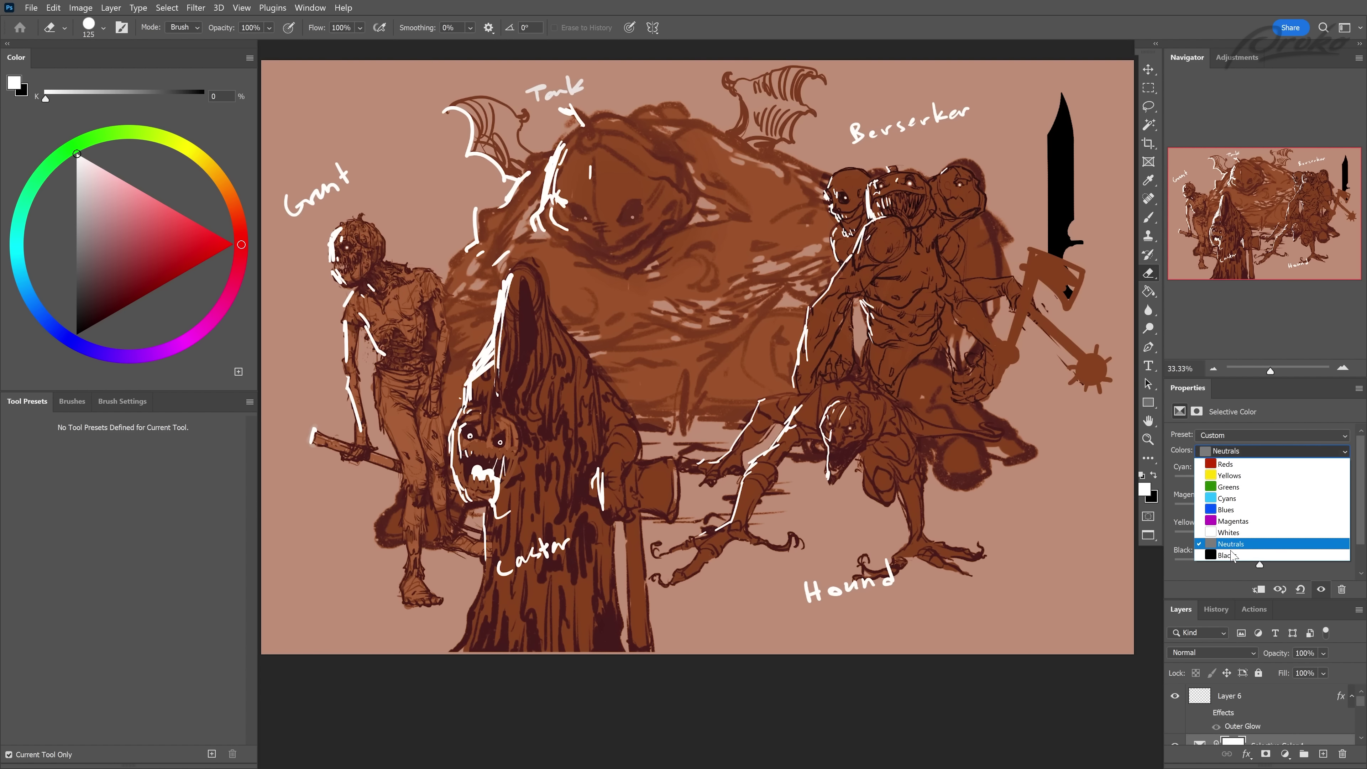
left_click(1232, 555)
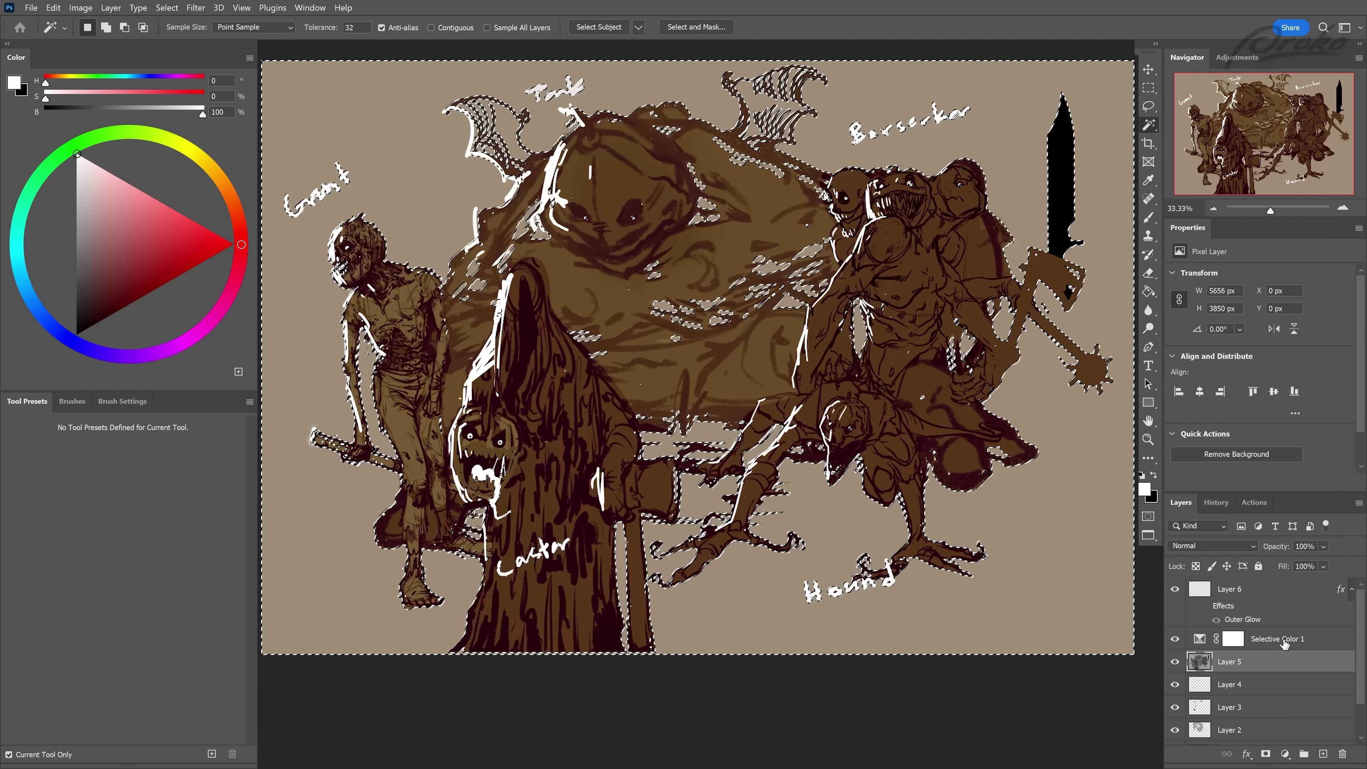
- Add a colorized Hue/Saturation layer with the hue shifted to green, then select Layer 6
left_click(1288, 753)
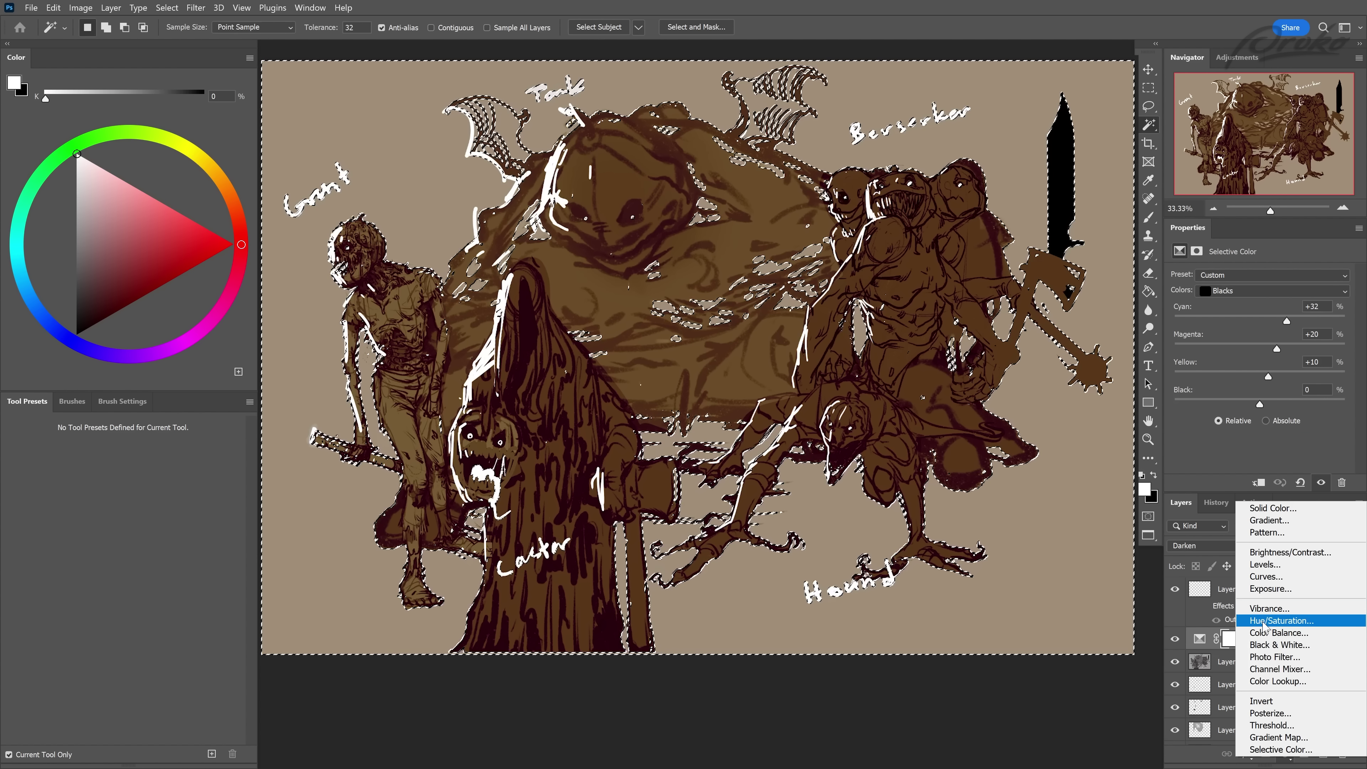
left_click(1249, 620)
left_click(1246, 403)
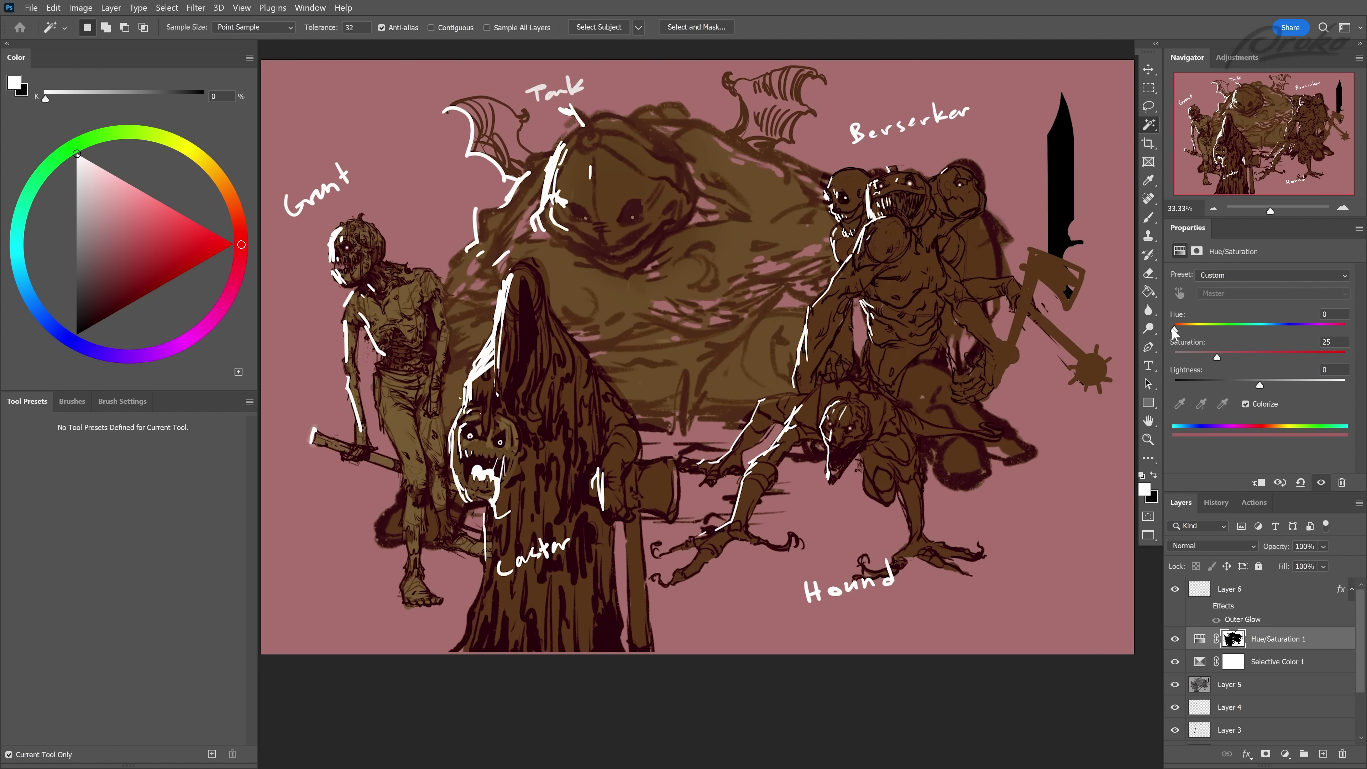
left_click_drag(1174, 329, 1235, 347)
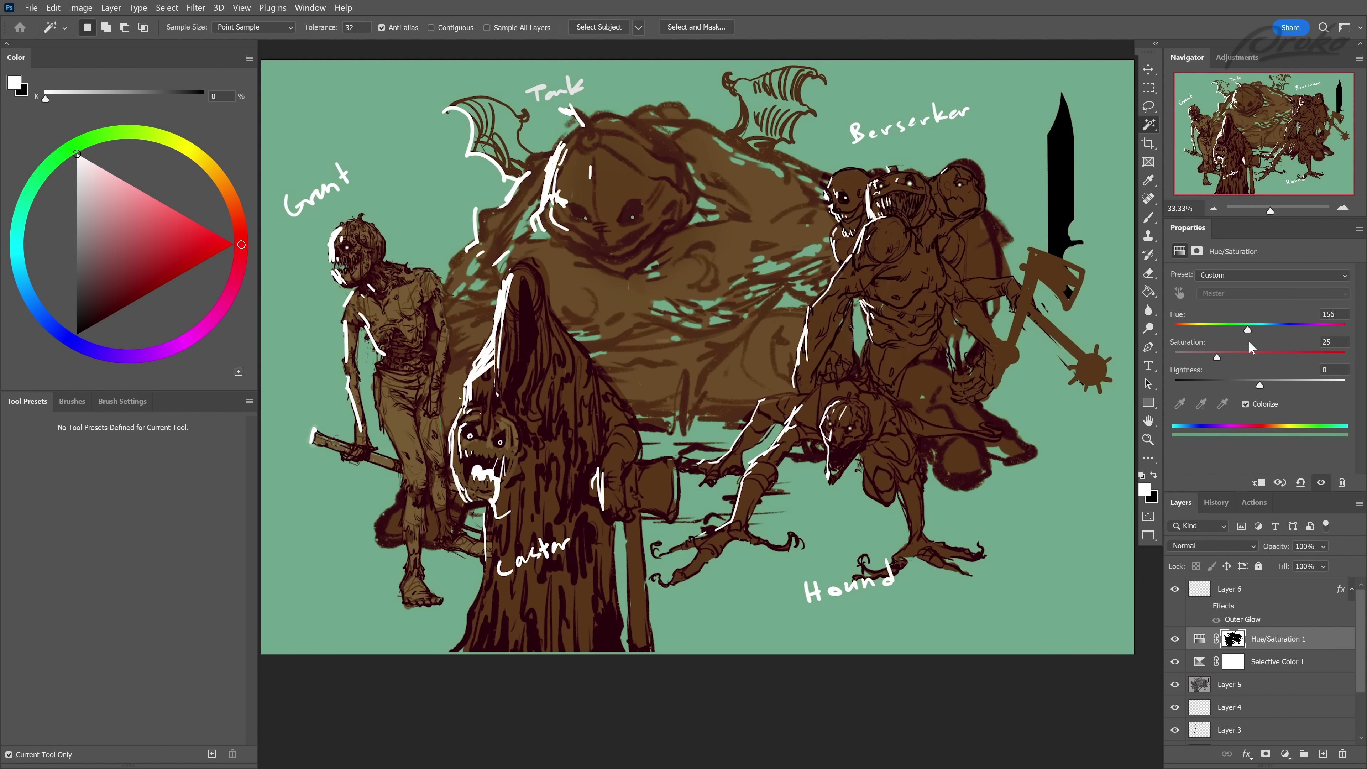
left_click(1242, 588)
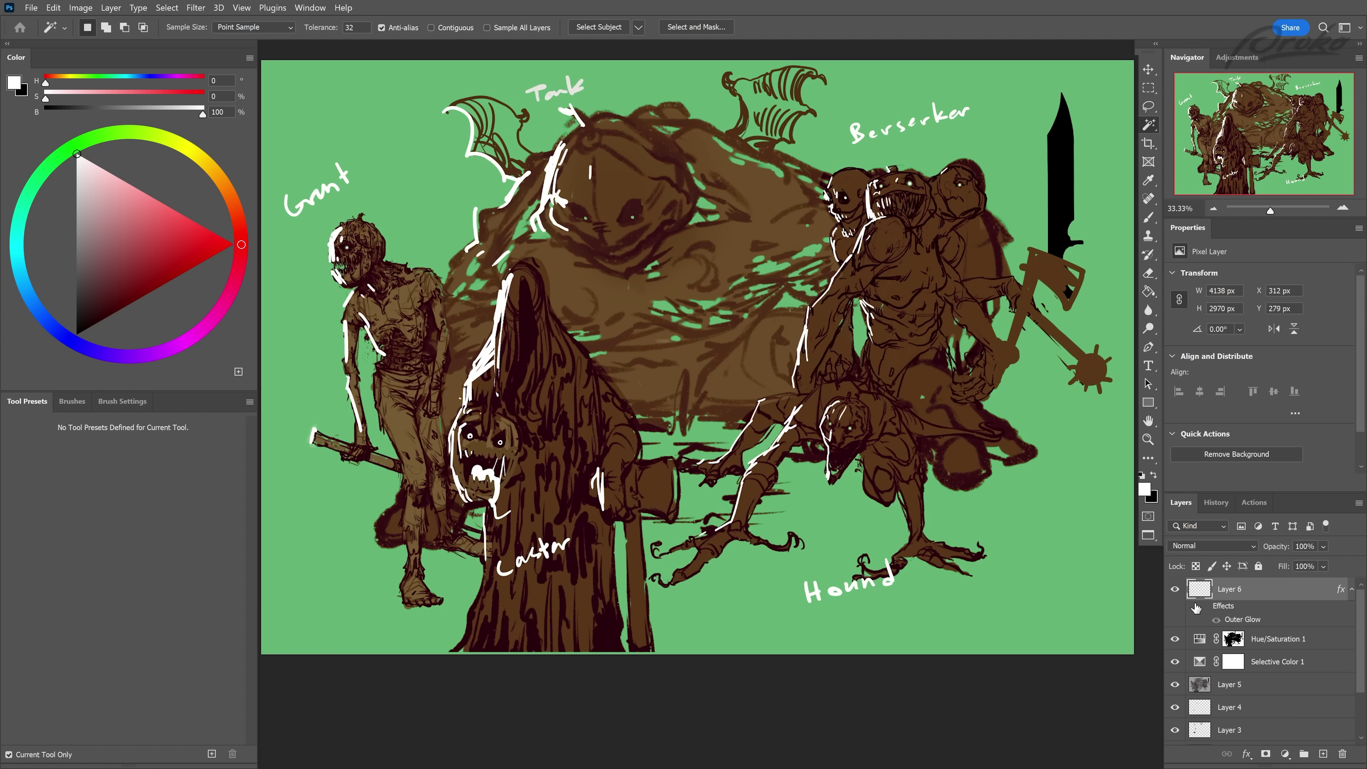
- Colorize Layer 6's white rim strokes orange at Hue +18, Saturation +100, Lightness -39
key("ctrl+u")
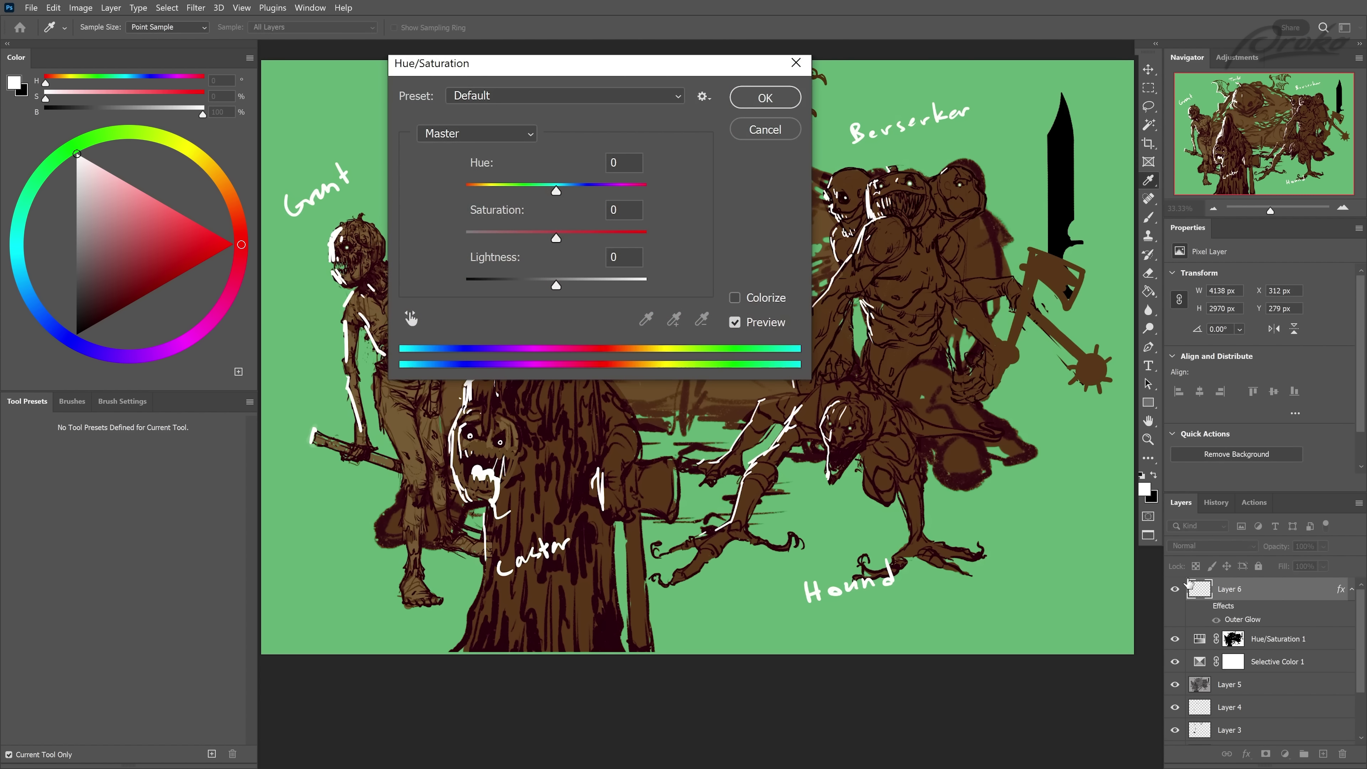
left_click(735, 297)
left_click_drag(556, 285, 539, 285)
left_click_drag(511, 239, 610, 249)
left_click_drag(546, 71, 1037, 298)
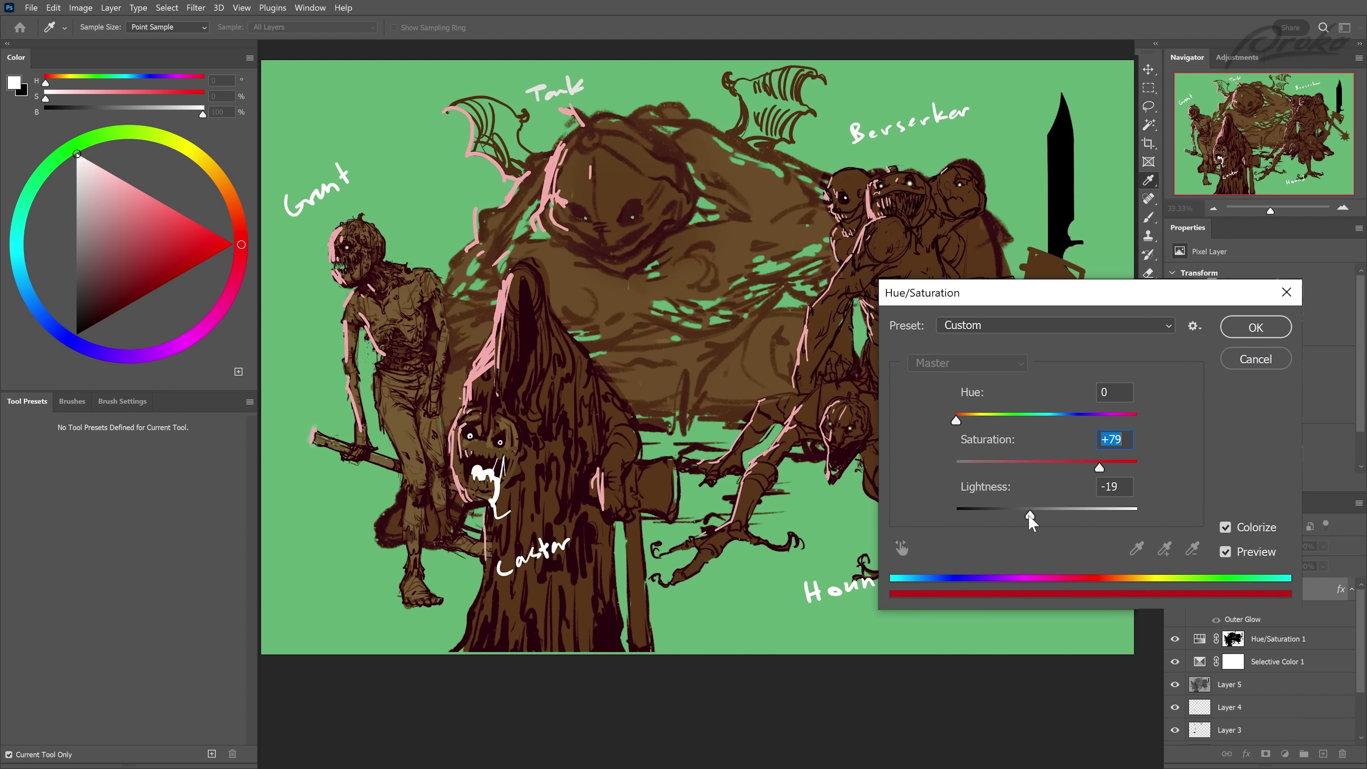
left_click_drag(1033, 515, 1030, 515)
left_click_drag(1099, 467, 1119, 468)
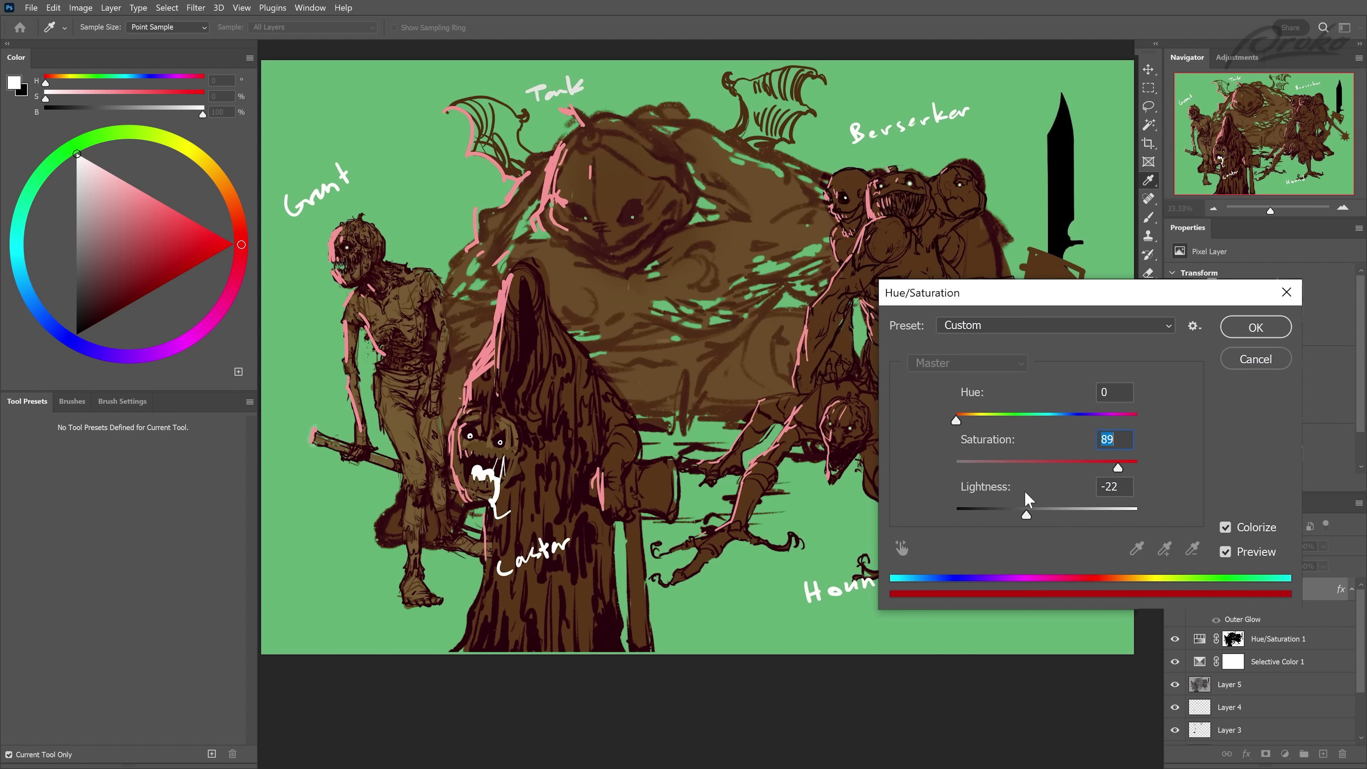
left_click_drag(1026, 515, 1014, 520)
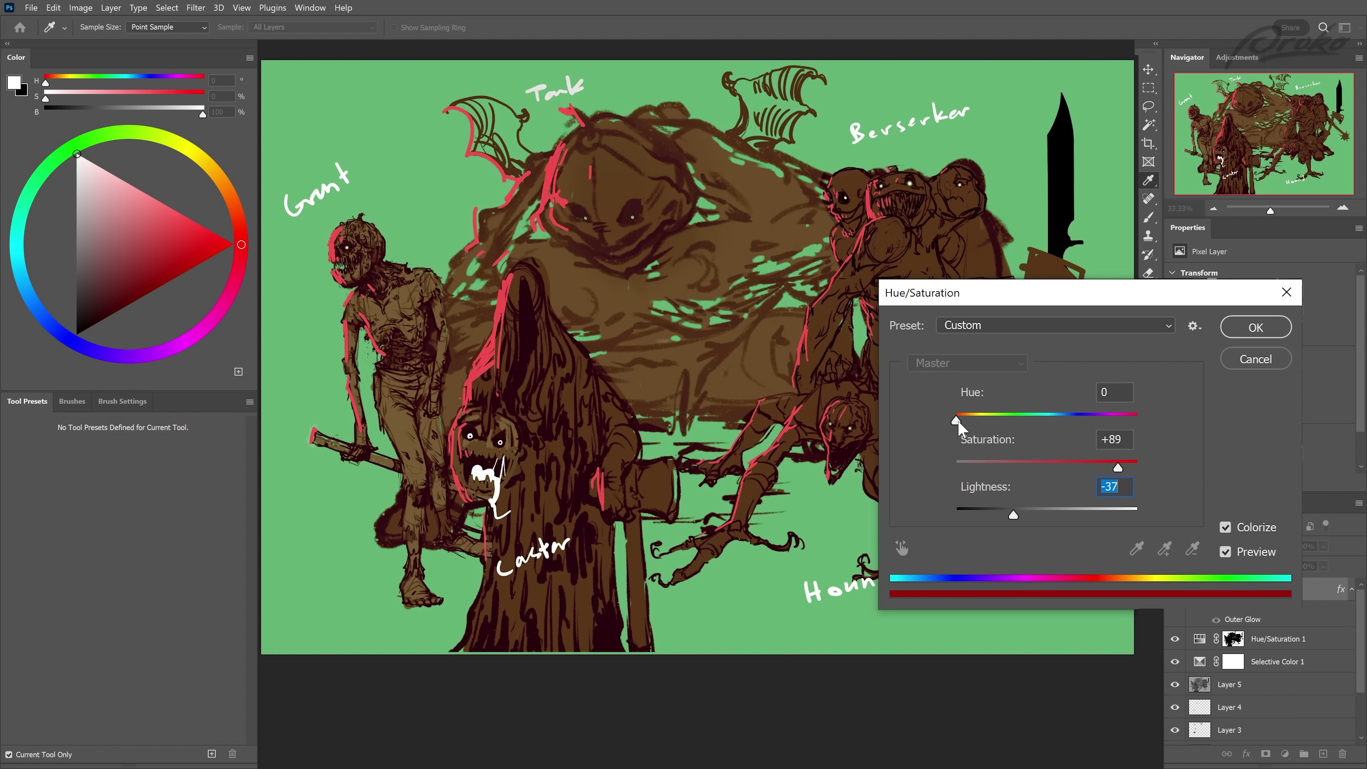
left_click_drag(956, 422, 969, 458)
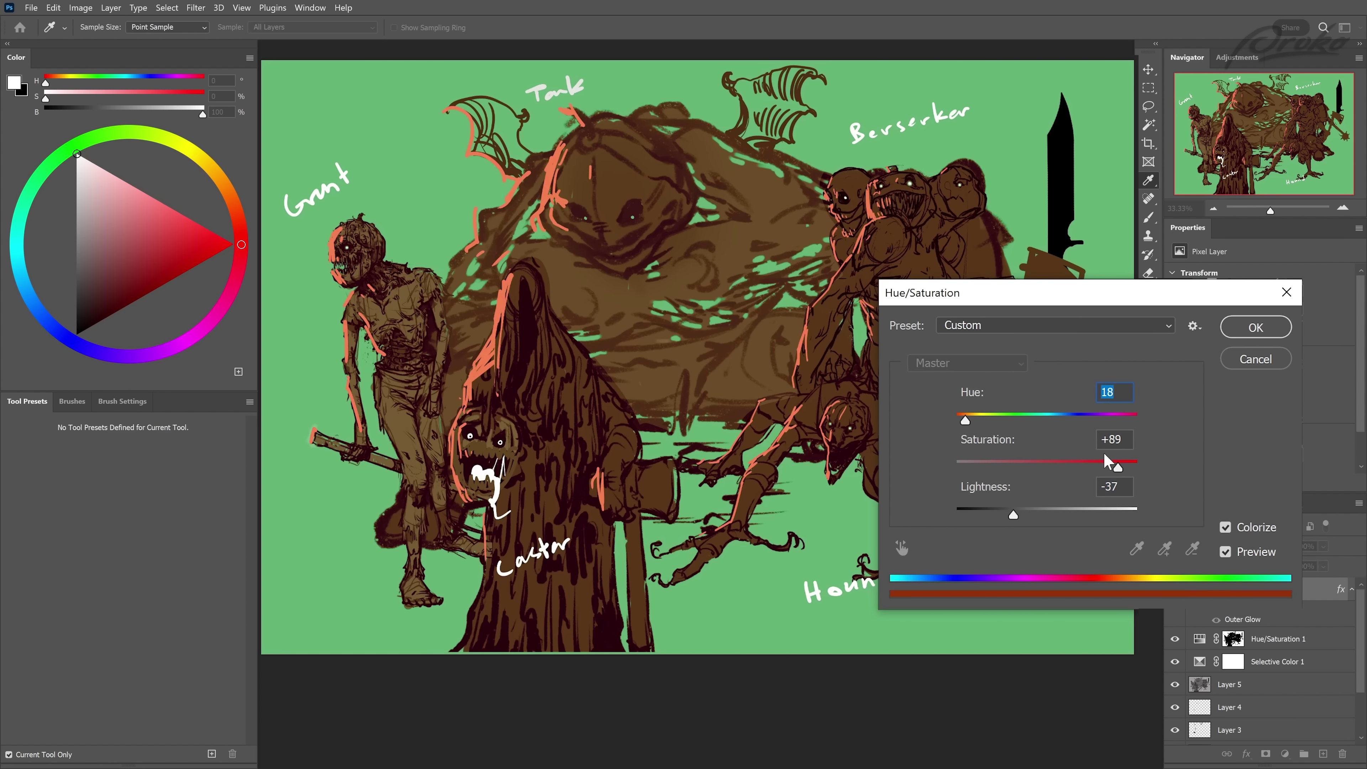
left_click_drag(1118, 467, 1147, 468)
left_click_drag(1014, 513, 1011, 513)
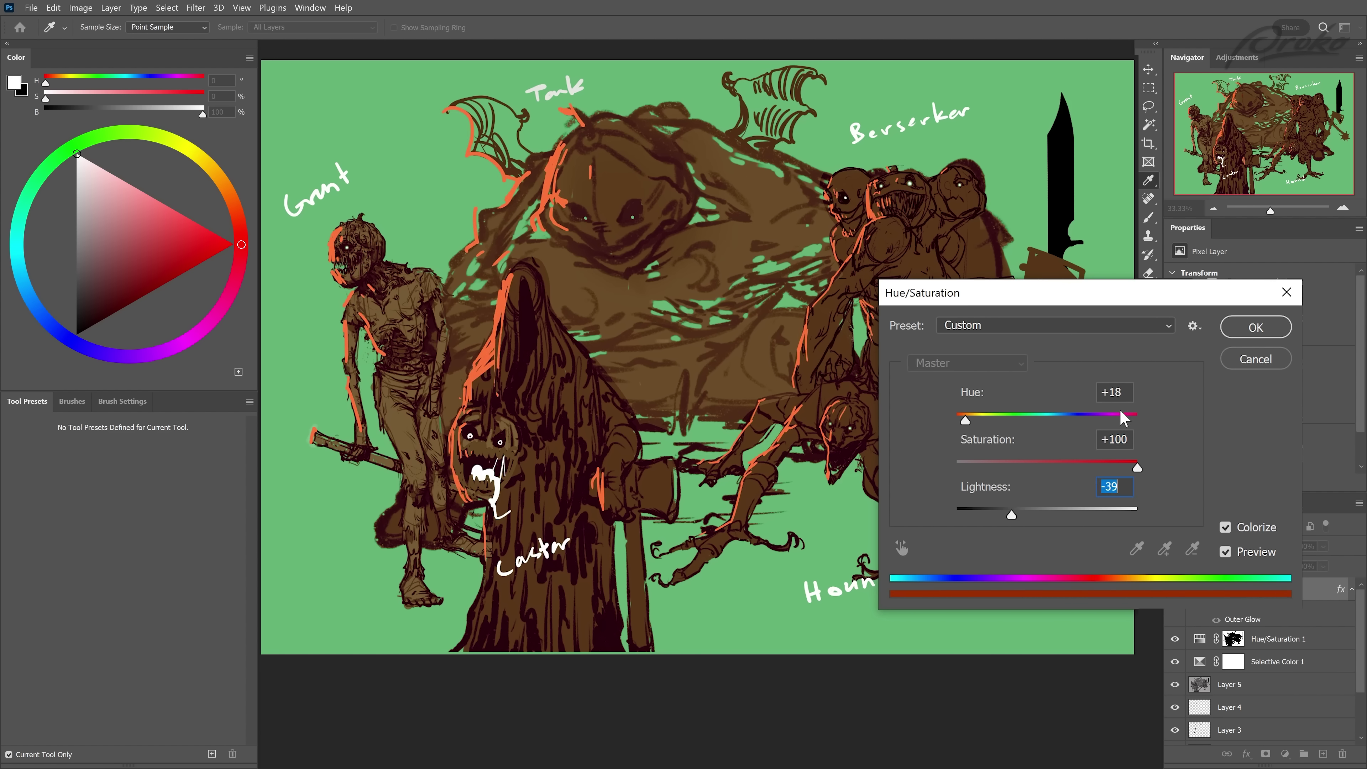
left_click(1243, 327)
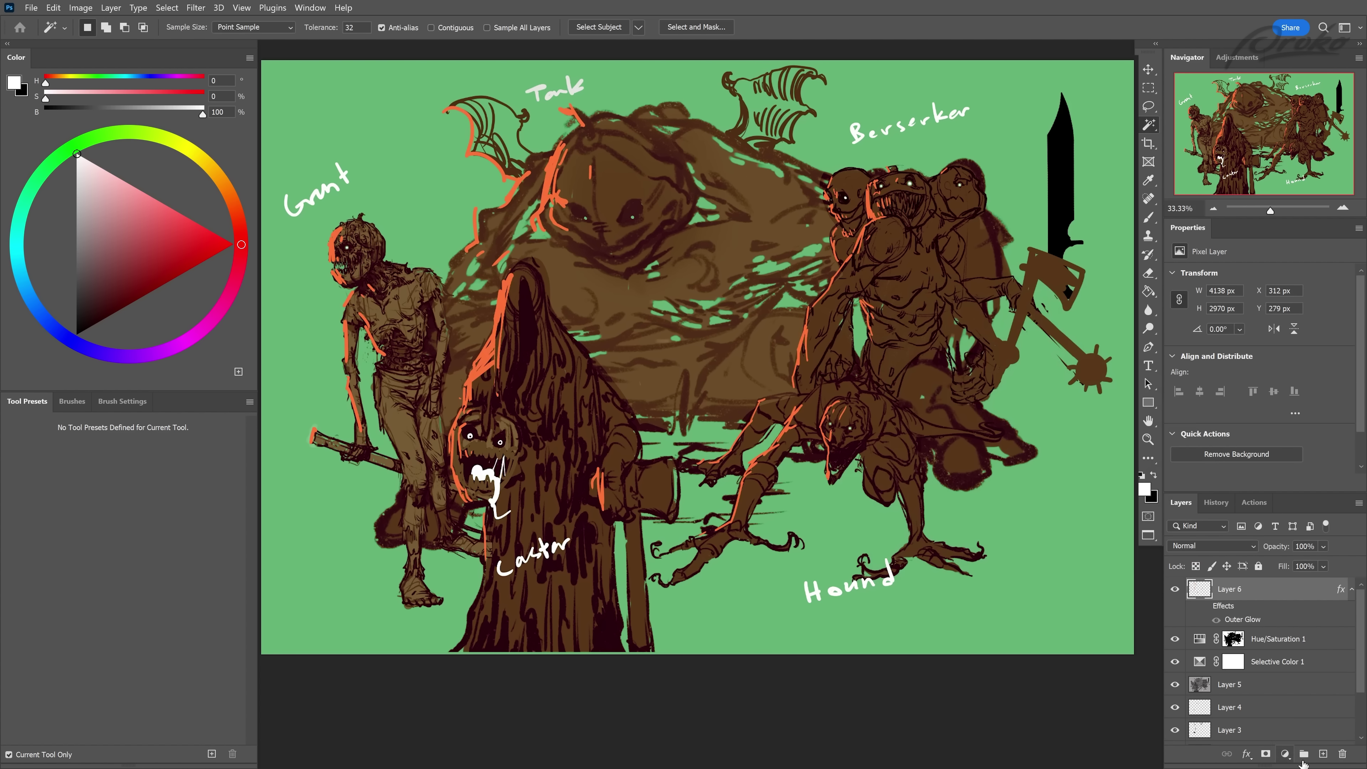
- Add a new layer and change the paint colour from the sampled orange to violet, in full-screen view
left_click(1322, 754)
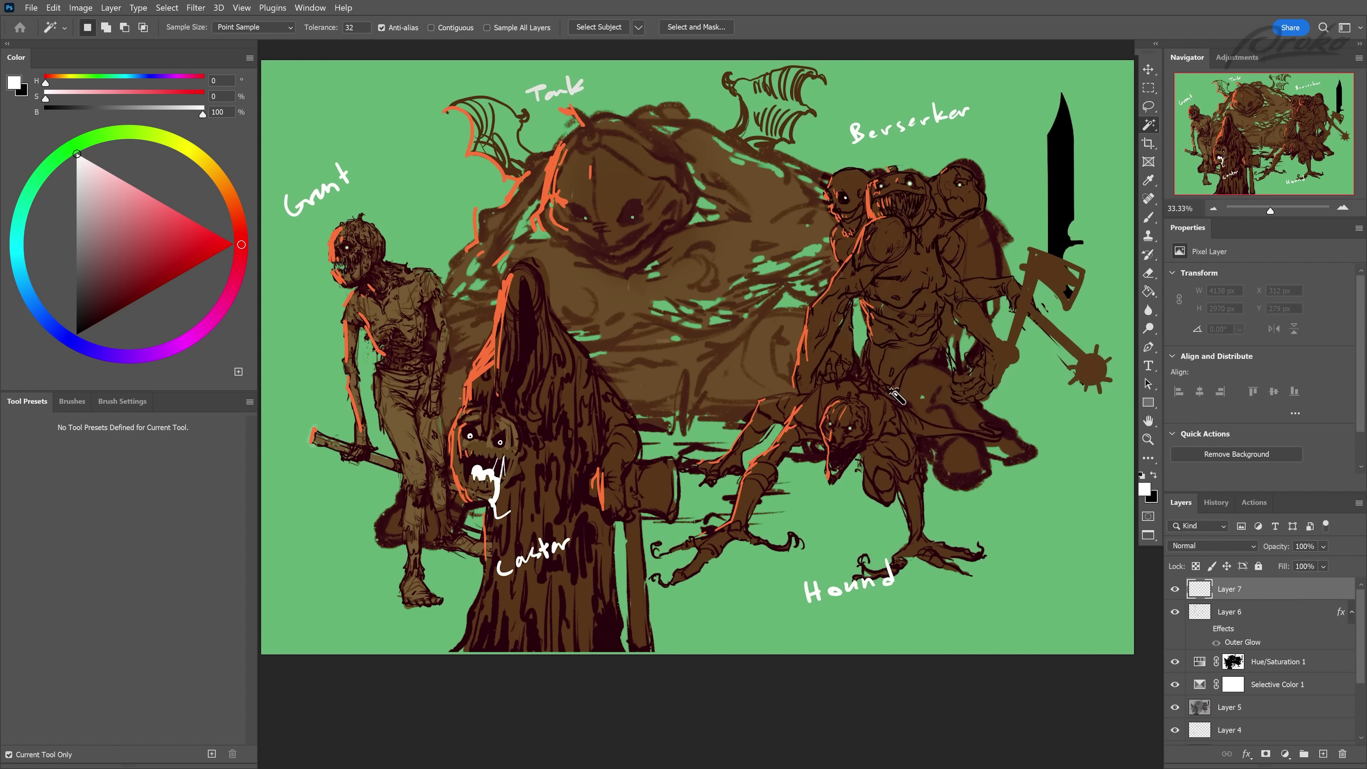
key("b")
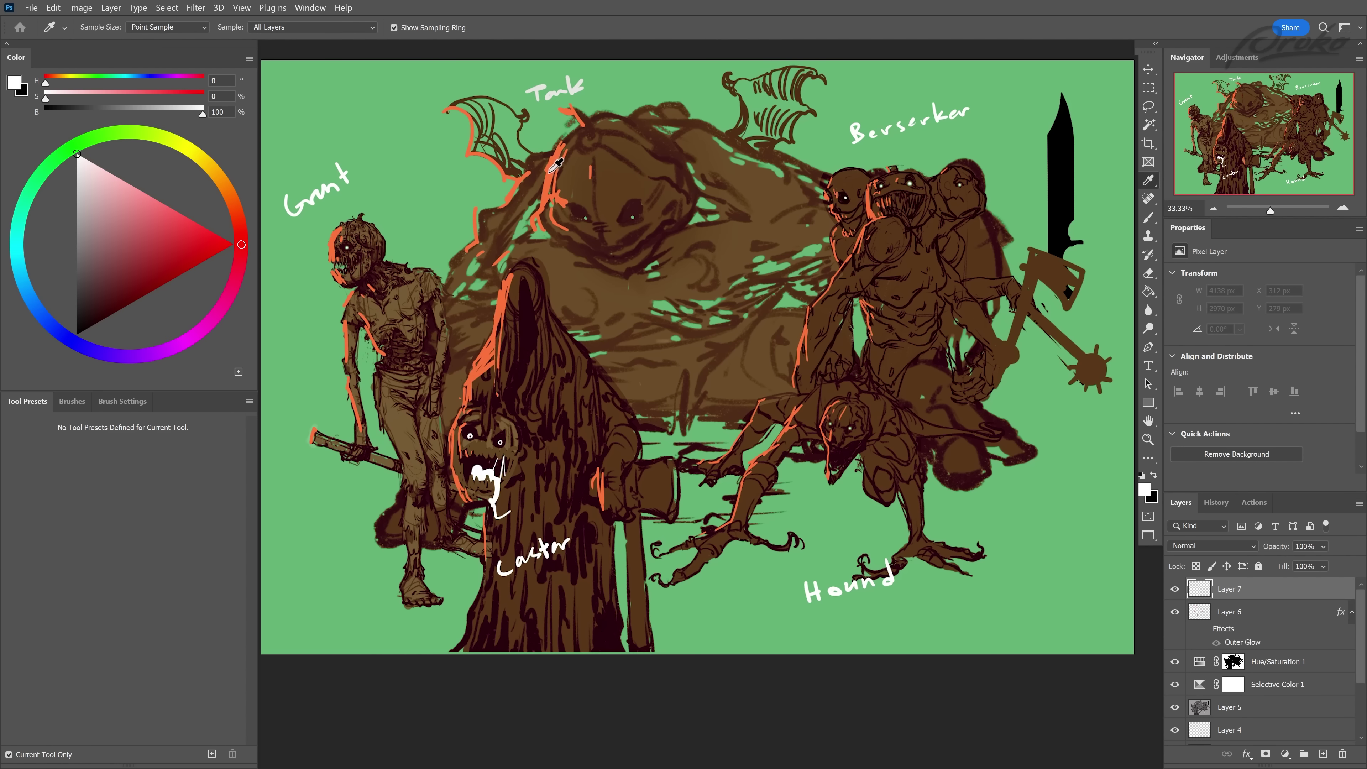
left_click(556, 161, "alt")
mouse_move(231, 205)
left_mouse_down()
mouse_move(41, 253)
mouse_move(31, 291)
mouse_move(82, 348)
left_mouse_up()
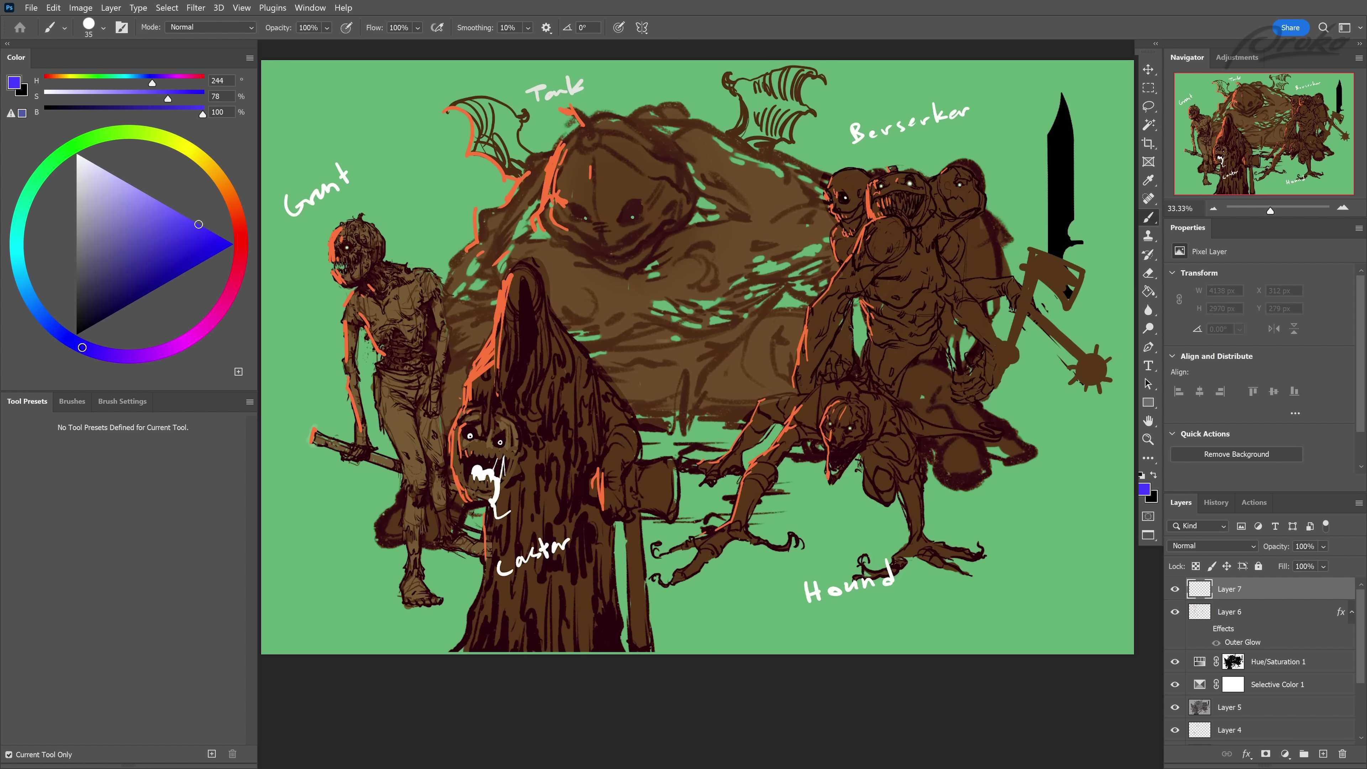
key("f")
key("f")
scroll(421, 557, "down", 1)
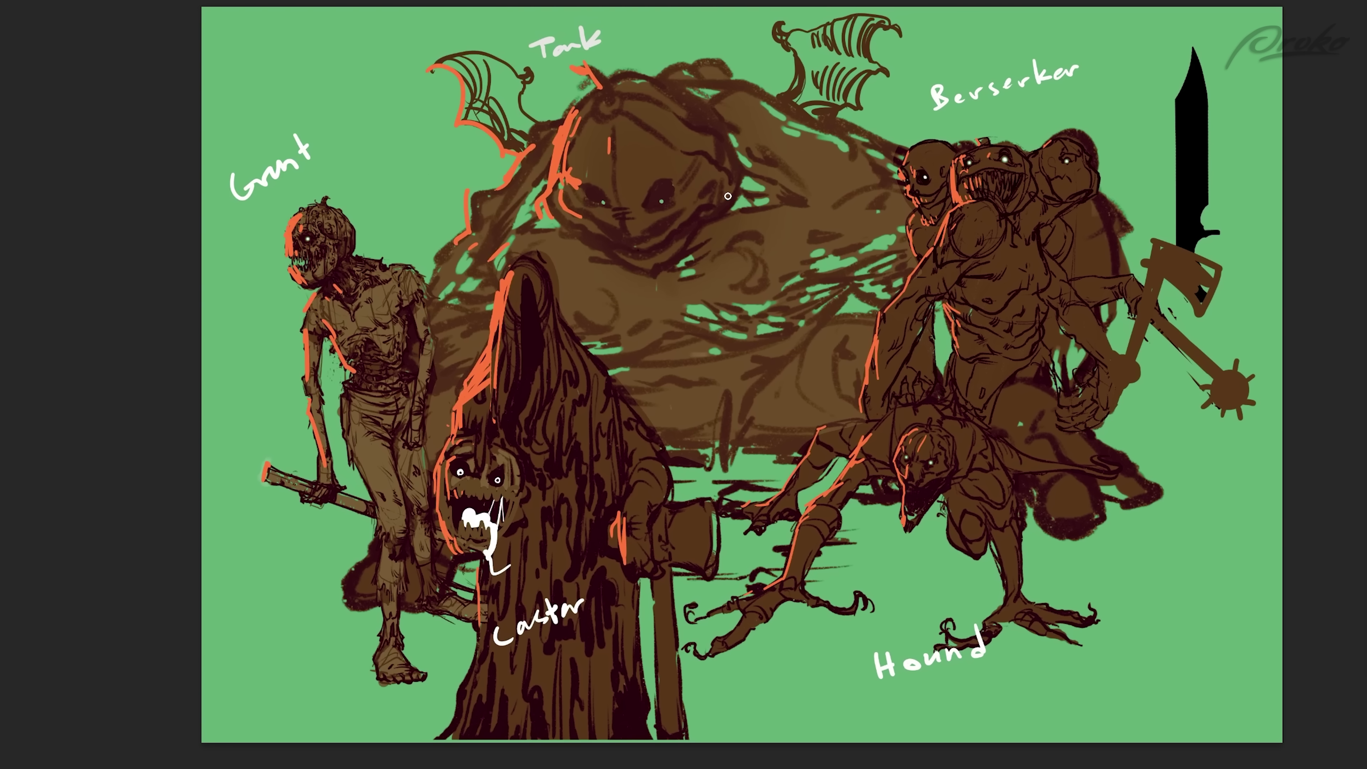
- Paint violet rim-light strokes on Tank's face, mouth and belly
left_click_drag(737, 193, 729, 193)
left_click_drag(650, 234, 683, 207)
left_click_drag(663, 261, 733, 201)
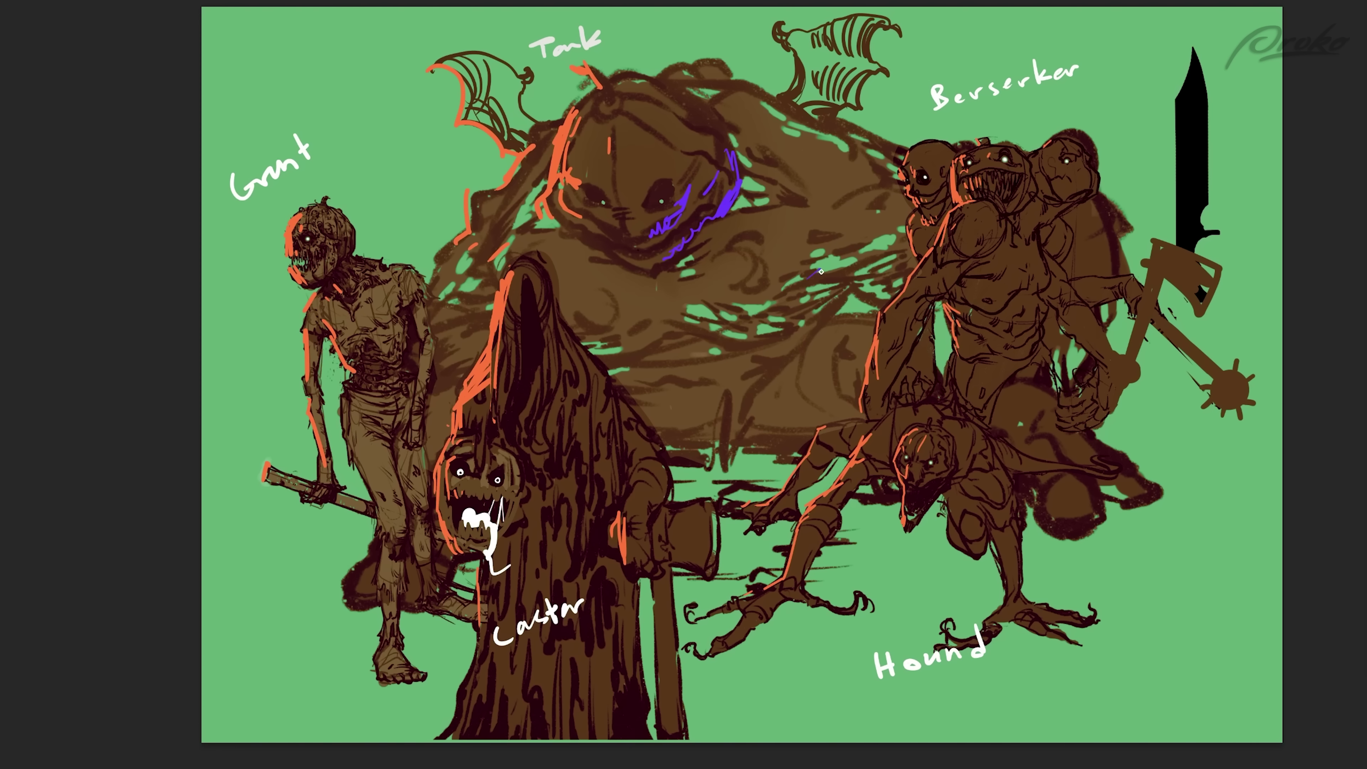
mouse_move(821, 272)
left_mouse_down()
mouse_move(802, 333)
mouse_move(851, 274)
mouse_move(895, 249)
left_mouse_up()
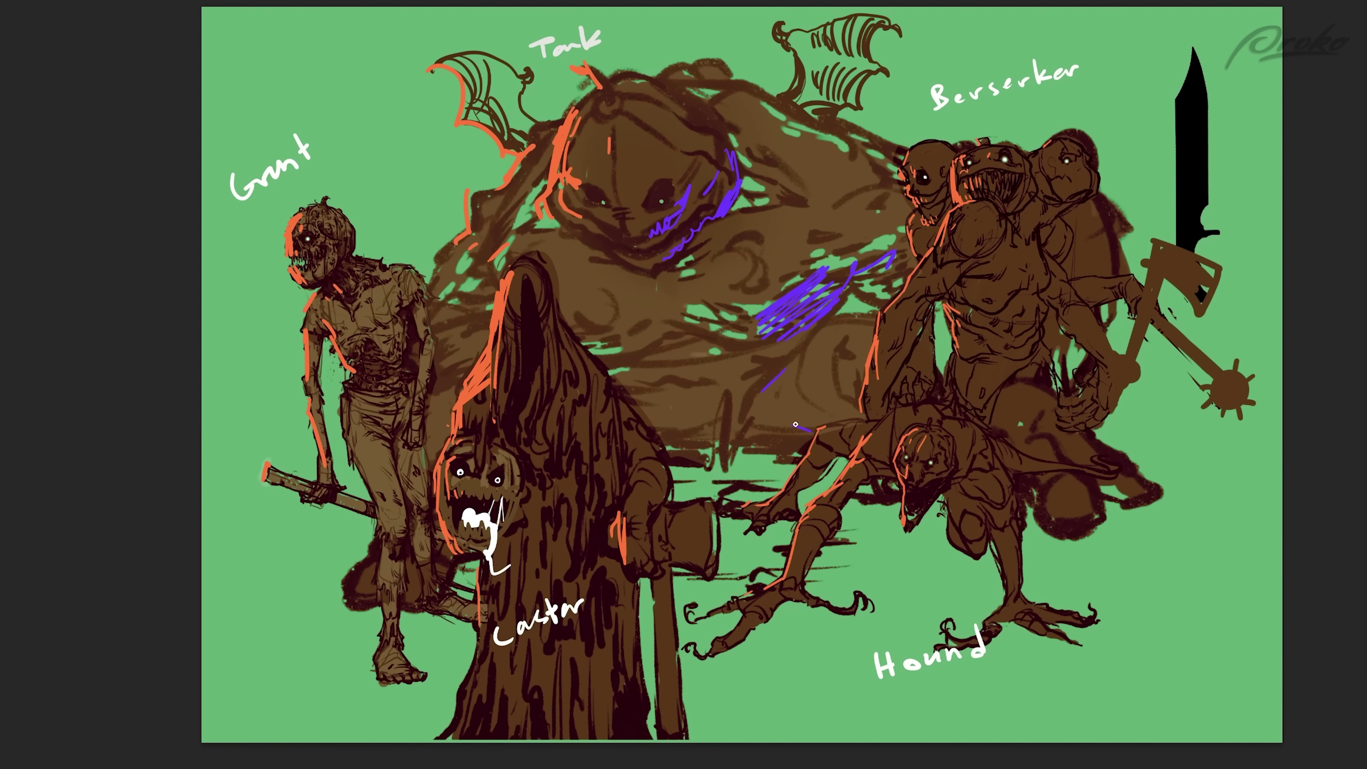
left_click_drag(713, 170, 709, 136)
- Paint violet rim lines along Grunt's neck, torso and leg, and down Caster's hood and robe
left_click_drag(352, 247, 328, 278)
left_click_drag(408, 334, 392, 360)
left_click_drag(404, 487, 397, 624)
left_click_drag(412, 530, 400, 635)
left_click_drag(443, 556, 452, 593)
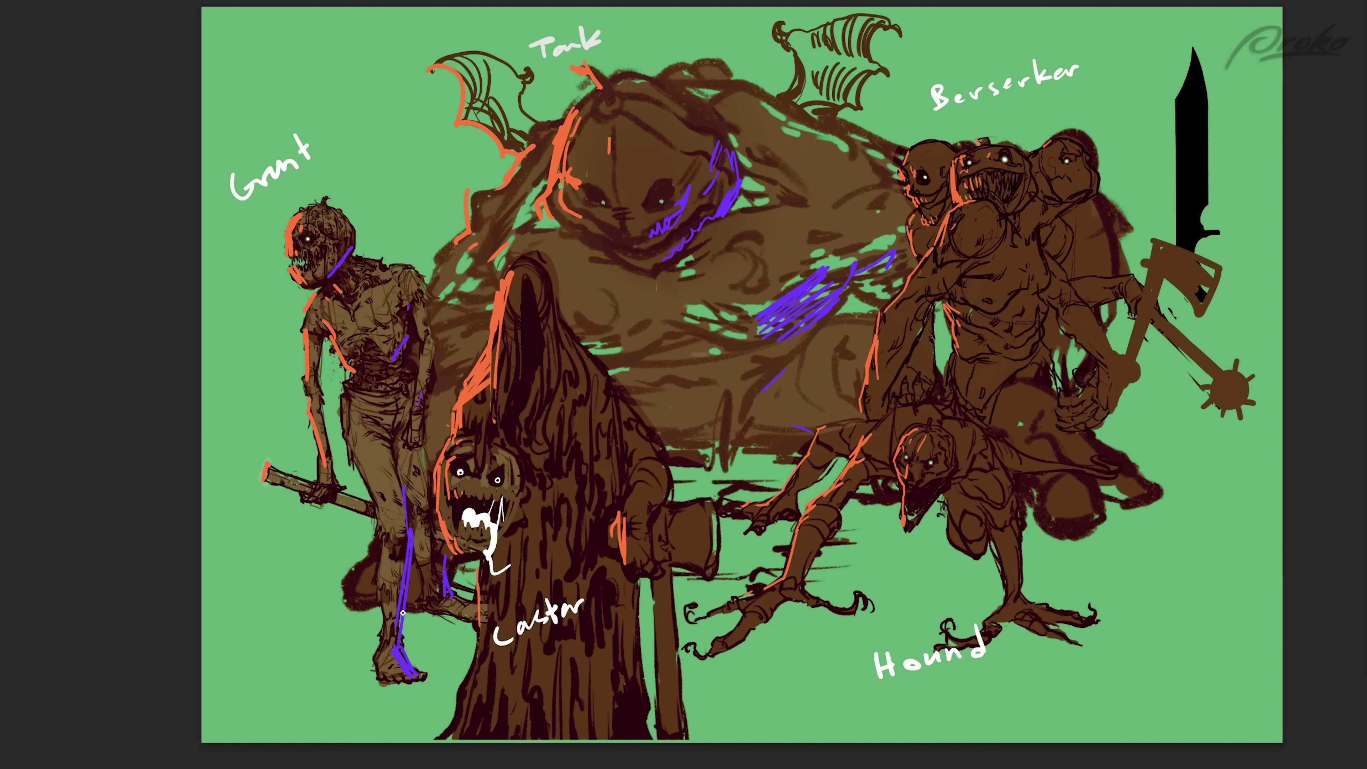
left_click_drag(554, 365, 541, 439)
left_click_drag(559, 367, 544, 462)
left_click_drag(635, 579, 634, 639)
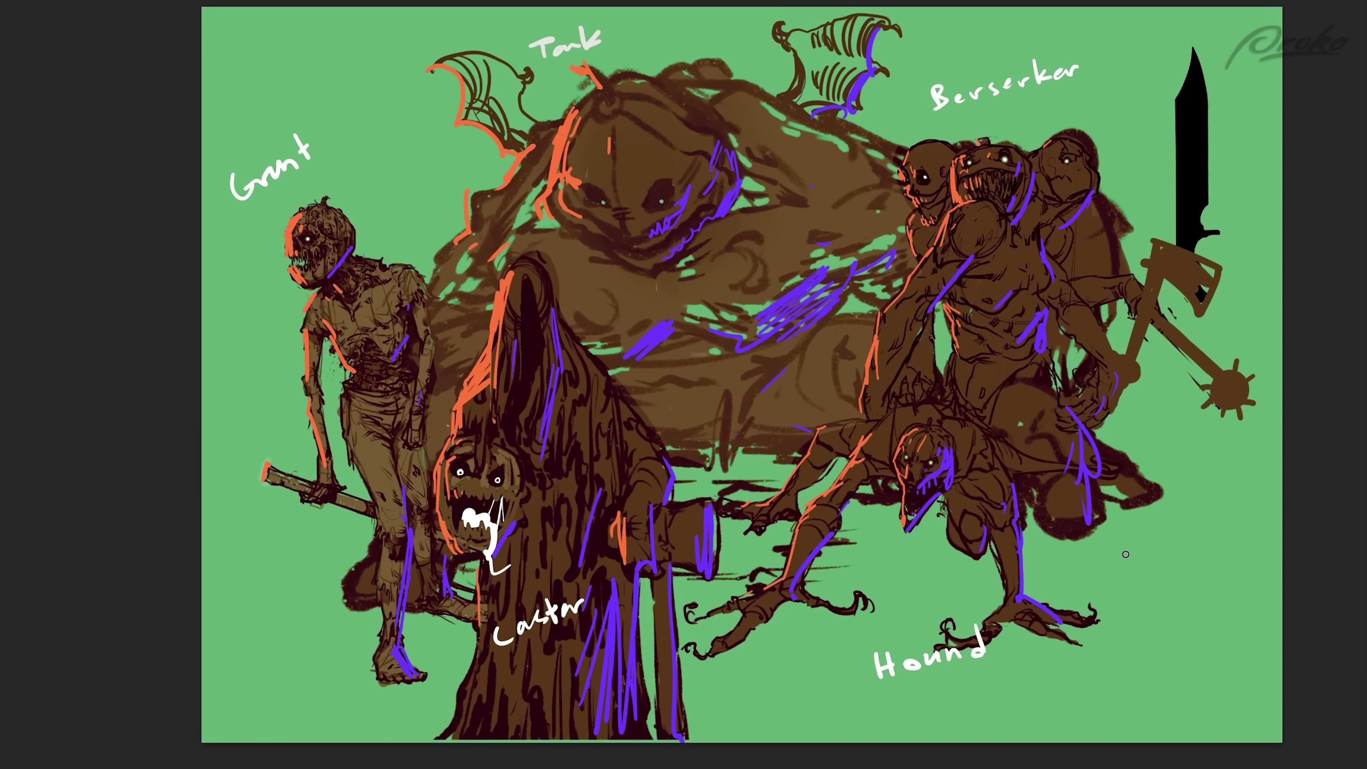
- Sketch a violet trowel in the lower-right corner and an orange trowel upper-left
mouse_move(1230, 594)
left_mouse_down()
mouse_move(1182, 571)
mouse_move(1219, 616)
mouse_move(1230, 578)
mouse_move(1216, 609)
mouse_move(1194, 573)
mouse_move(1222, 600)
left_mouse_up()
key("ctrl+z")
left_click_drag(1236, 597, 1232, 587)
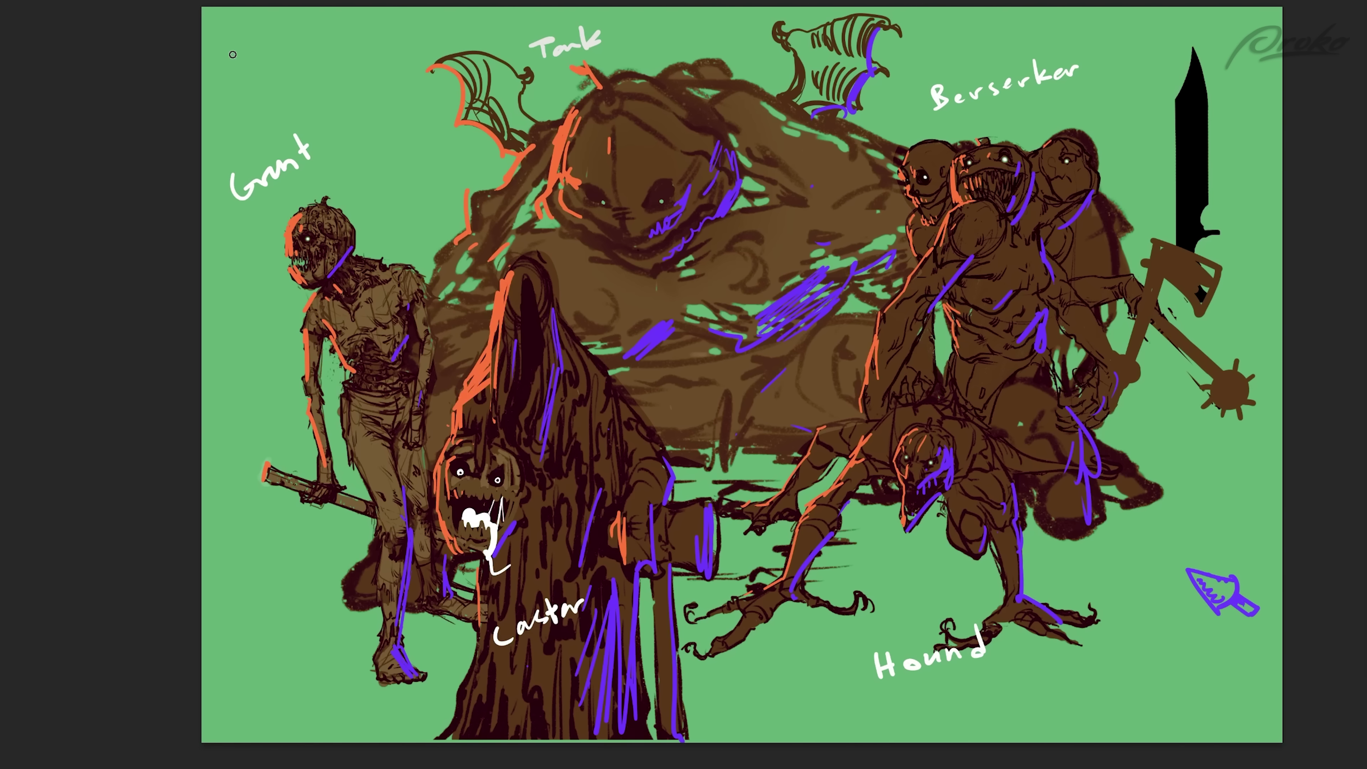
left_click_drag(230, 49, 225, 79)
mouse_move(239, 36)
left_mouse_down()
mouse_move(224, 78)
mouse_move(271, 75)
left_mouse_up()
left_click_drag(207, 35, 240, 51)
- Lower the violet stroke layer's opacity to 67% and select all its strokes
key("ctrl+minus")
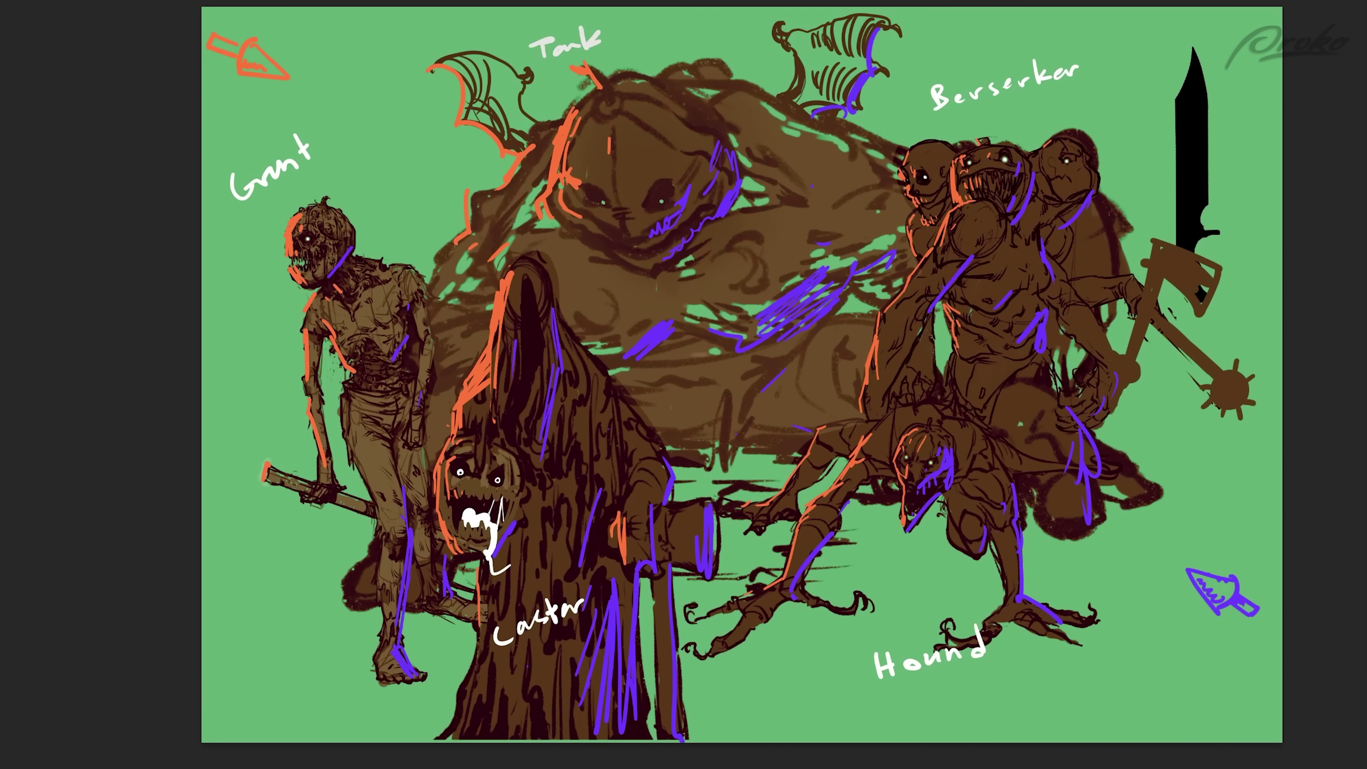
mouse_move(1360, 562)
left_mouse_down()
mouse_move(1336, 565)
mouse_move(1361, 566)
left_mouse_up()
left_click(1236, 599)
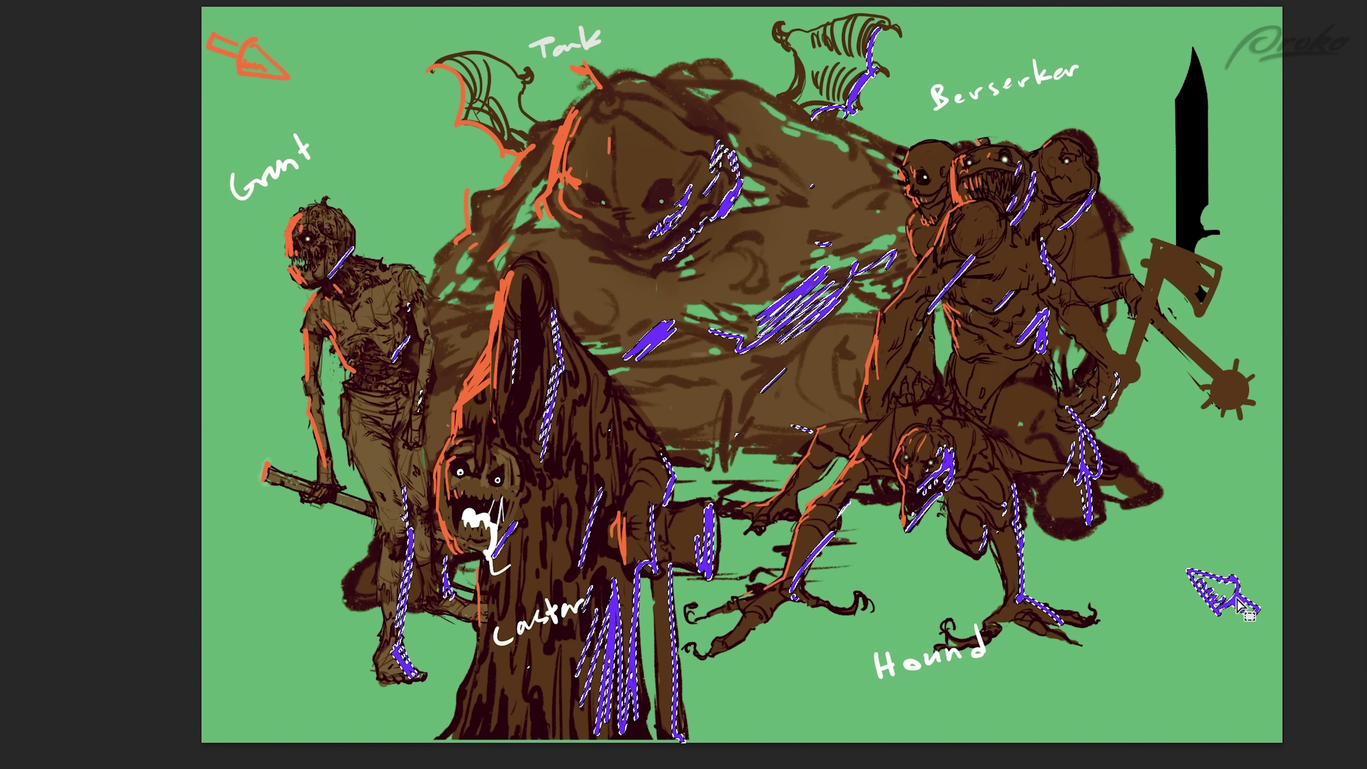
- Hide the selection edges and set Hue/Saturation to Saturation -23, Lightness -36 on the violet strokes
key("ctrl+h")
key("ctrl+u")
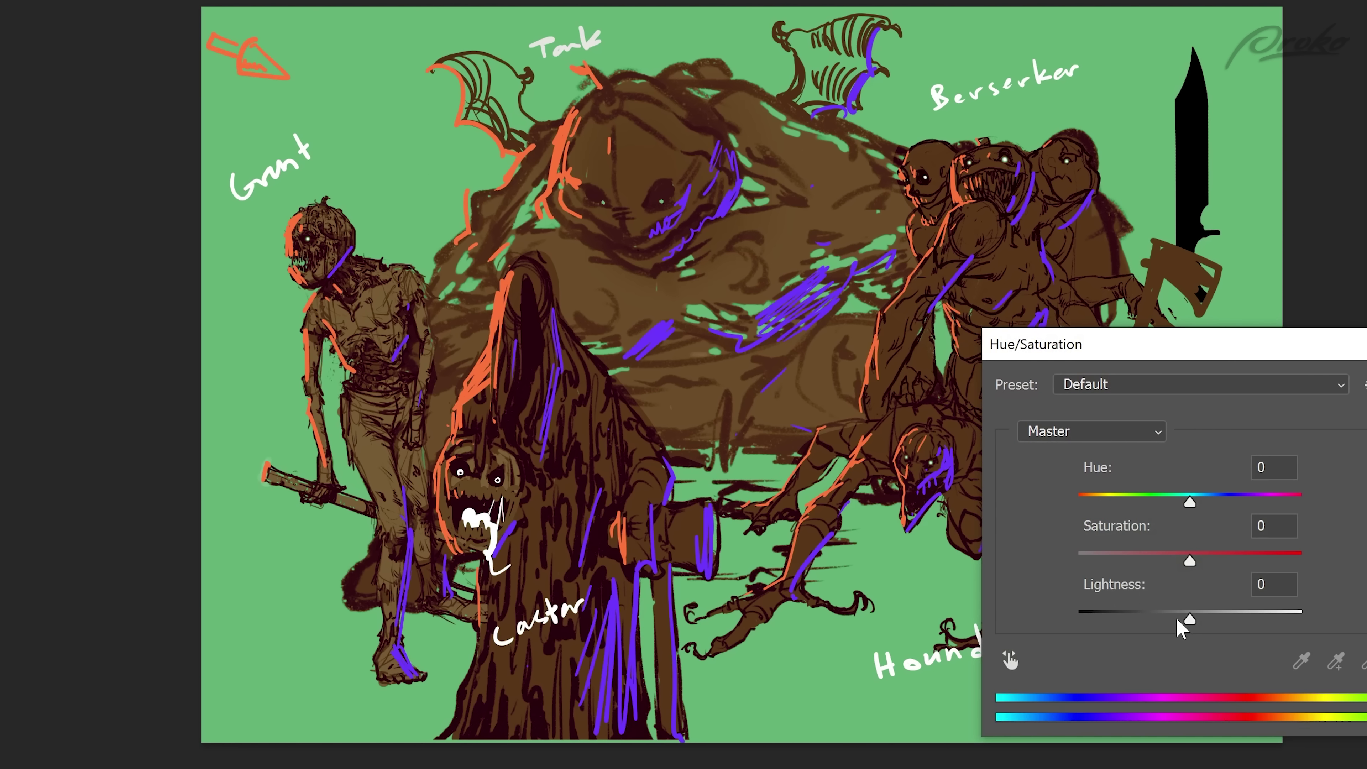
left_click_drag(1188, 620, 1165, 620)
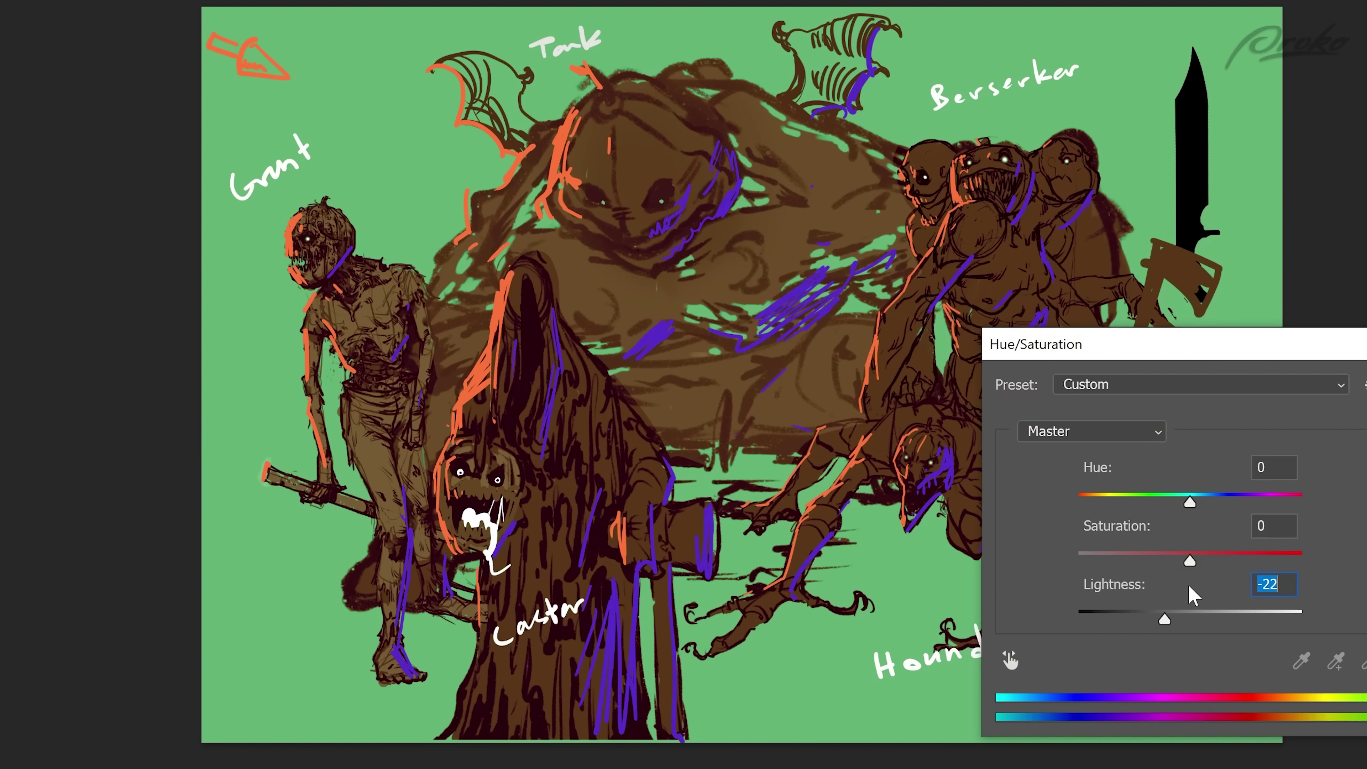
left_click_drag(1189, 561, 1163, 561)
left_click_drag(1164, 619, 1149, 620)
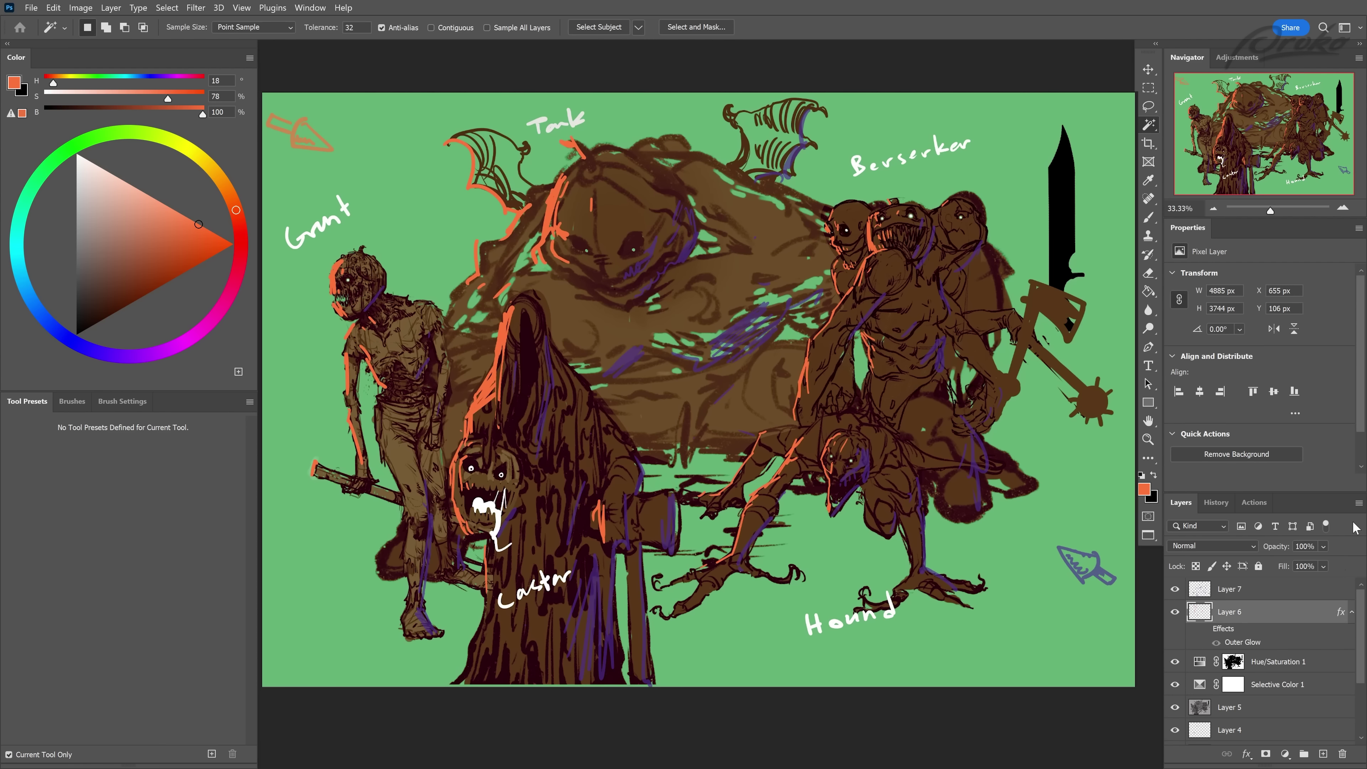
left_click(1358, 502)
- Duplicate Layer 6 from the Layers panel menu to create a Layer 6 copy
left_click(1236, 309)
key("Return")
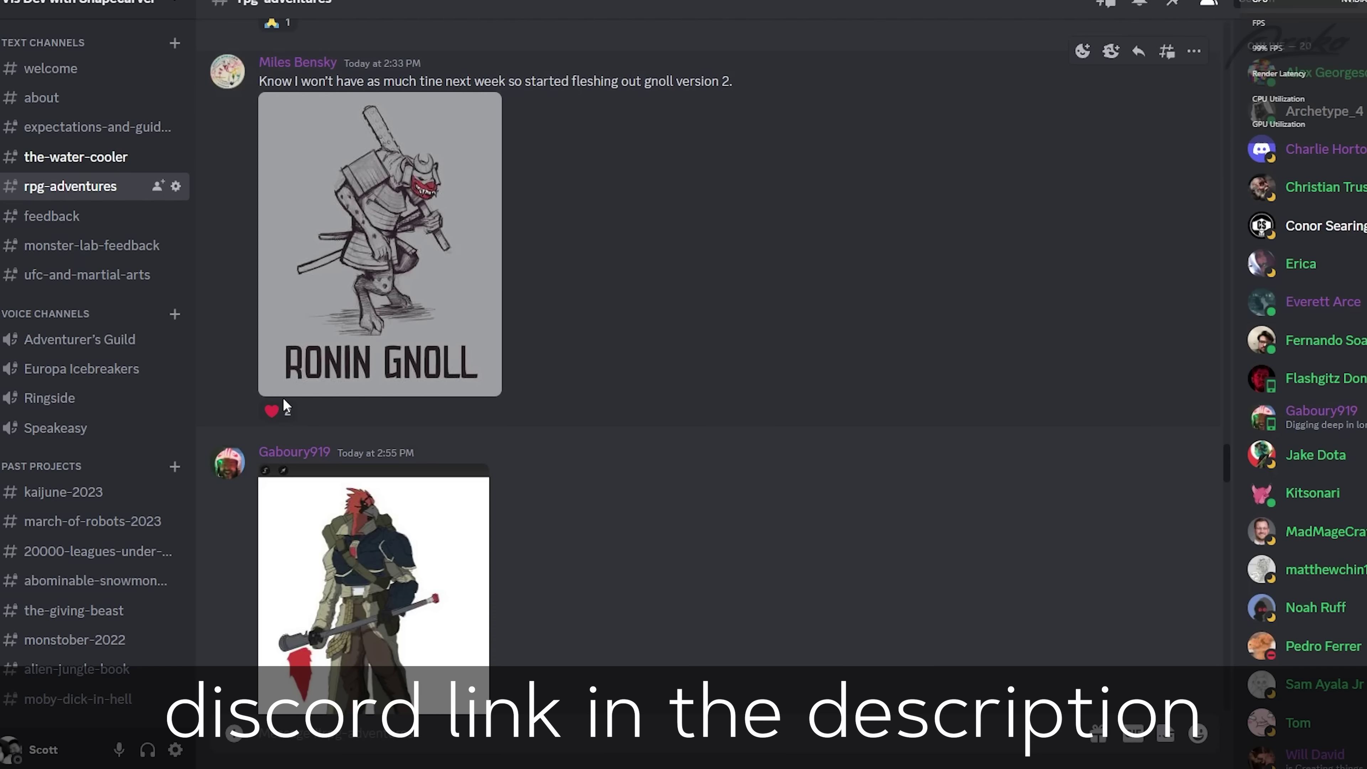
- Scroll back through the channel, then shade the creature's shoulder darker and paint a white shape behind the head
scroll(285, 377, "up", 7)
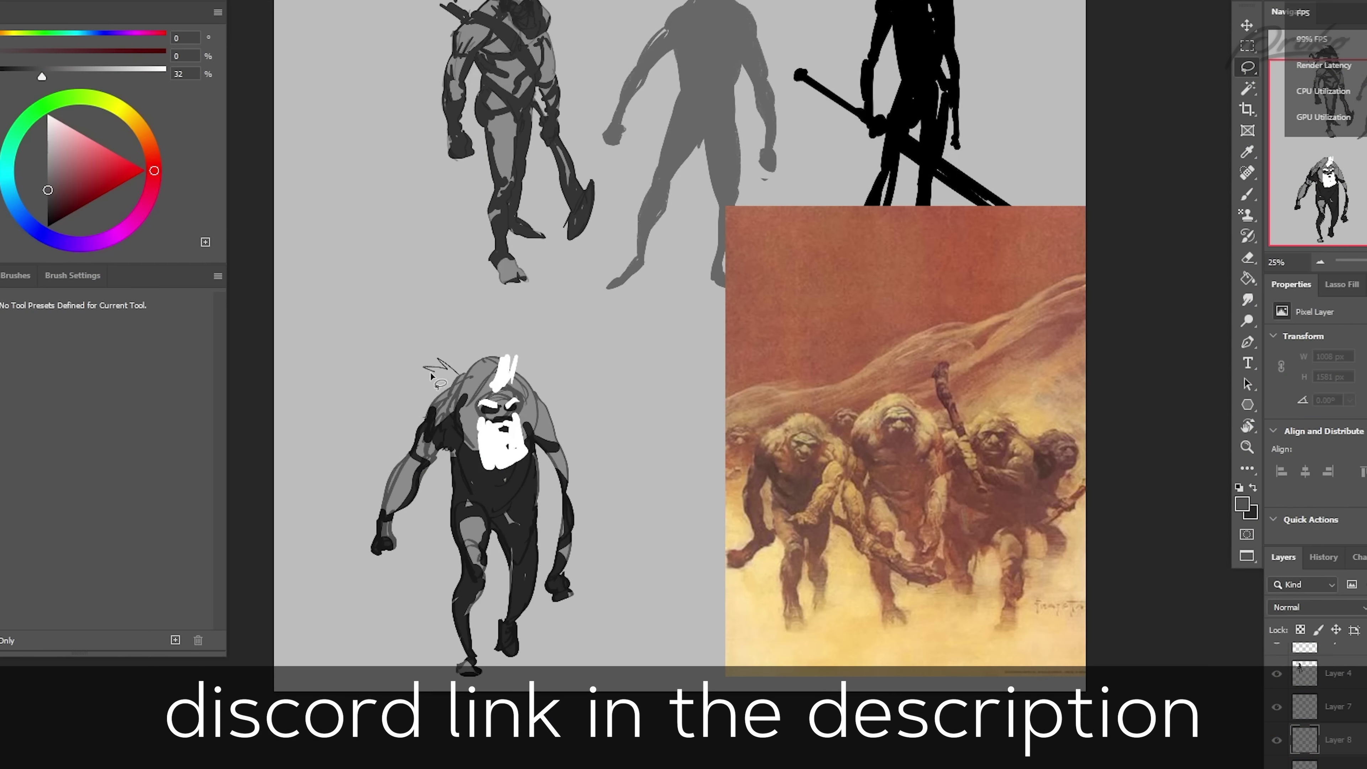
mouse_move(385, 430)
left_mouse_down()
mouse_move(462, 474)
mouse_move(481, 409)
mouse_move(452, 368)
mouse_move(409, 377)
left_mouse_up()
key("b")
left_click_drag(442, 442, 398, 339)
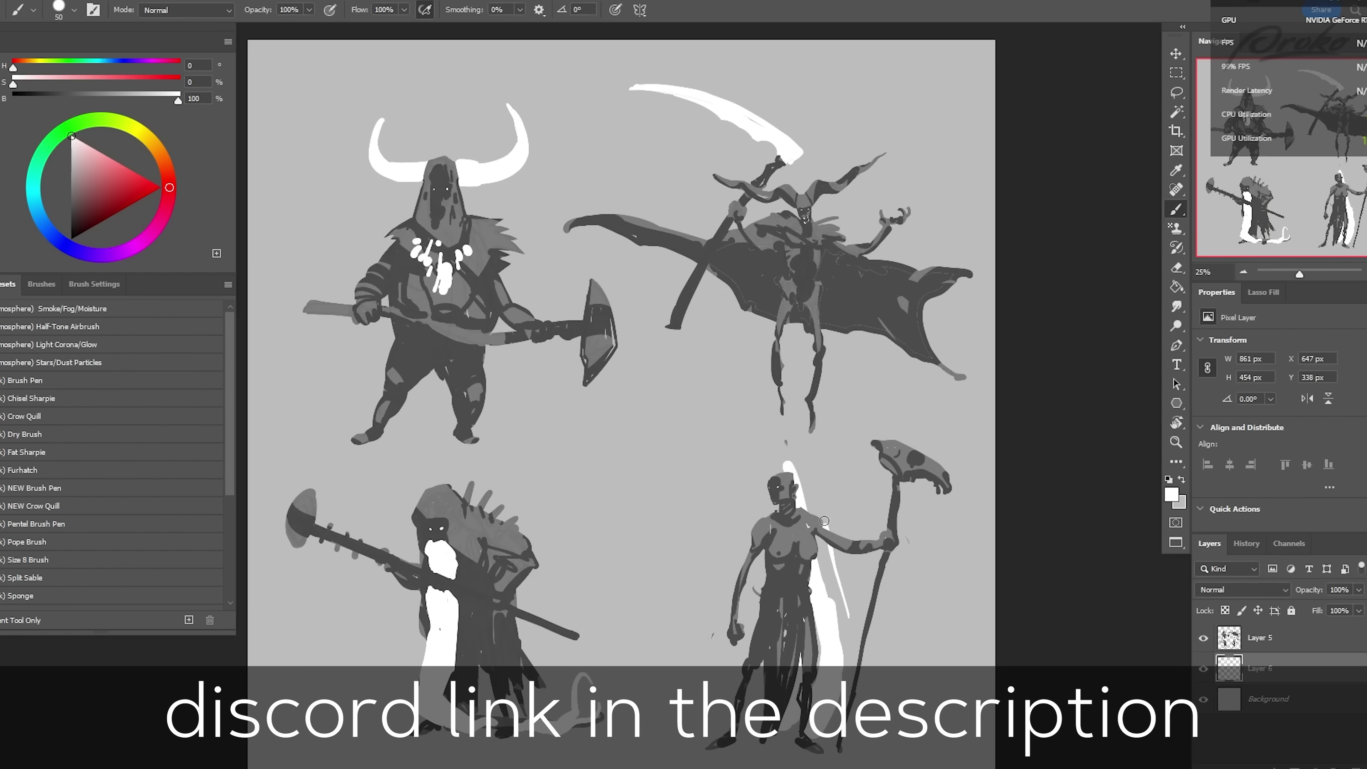
mouse_move(824, 520)
left_mouse_down()
mouse_move(796, 455)
mouse_move(801, 518)
left_mouse_up()
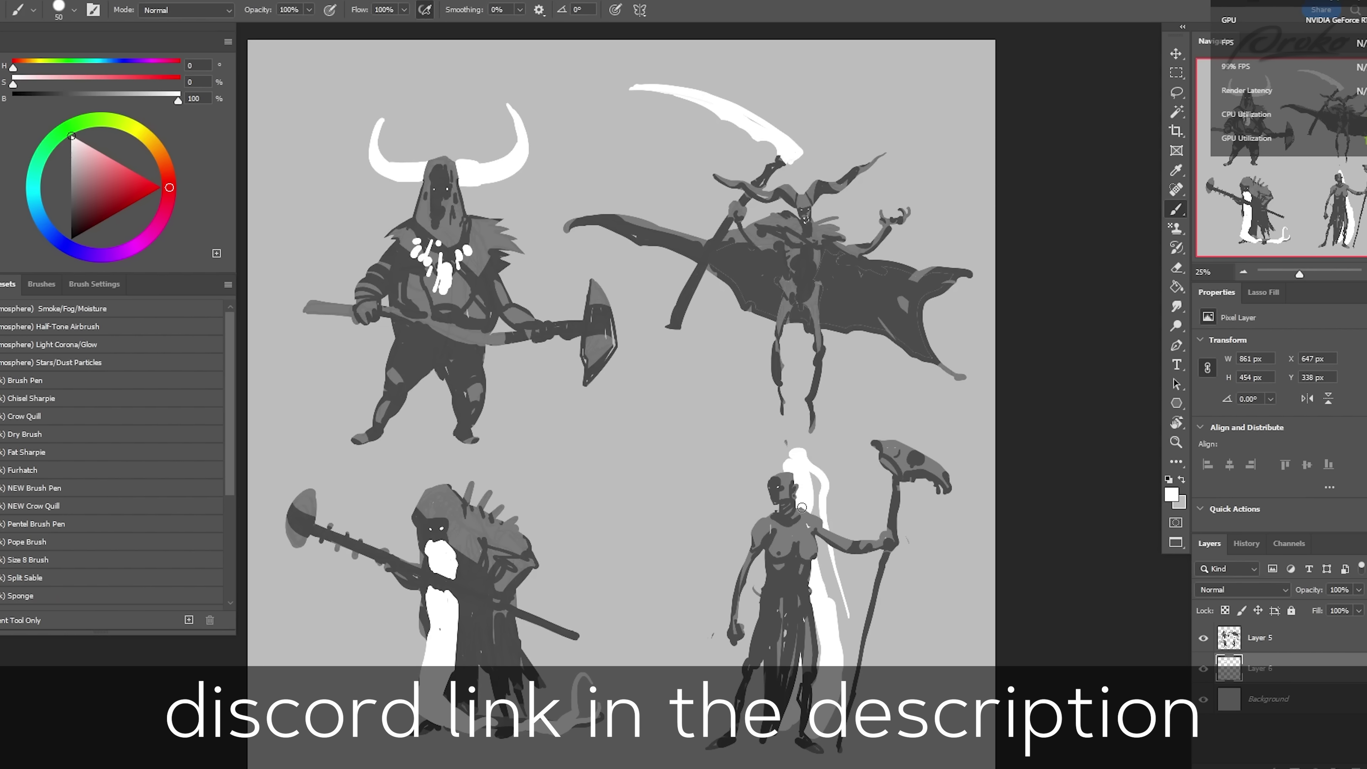